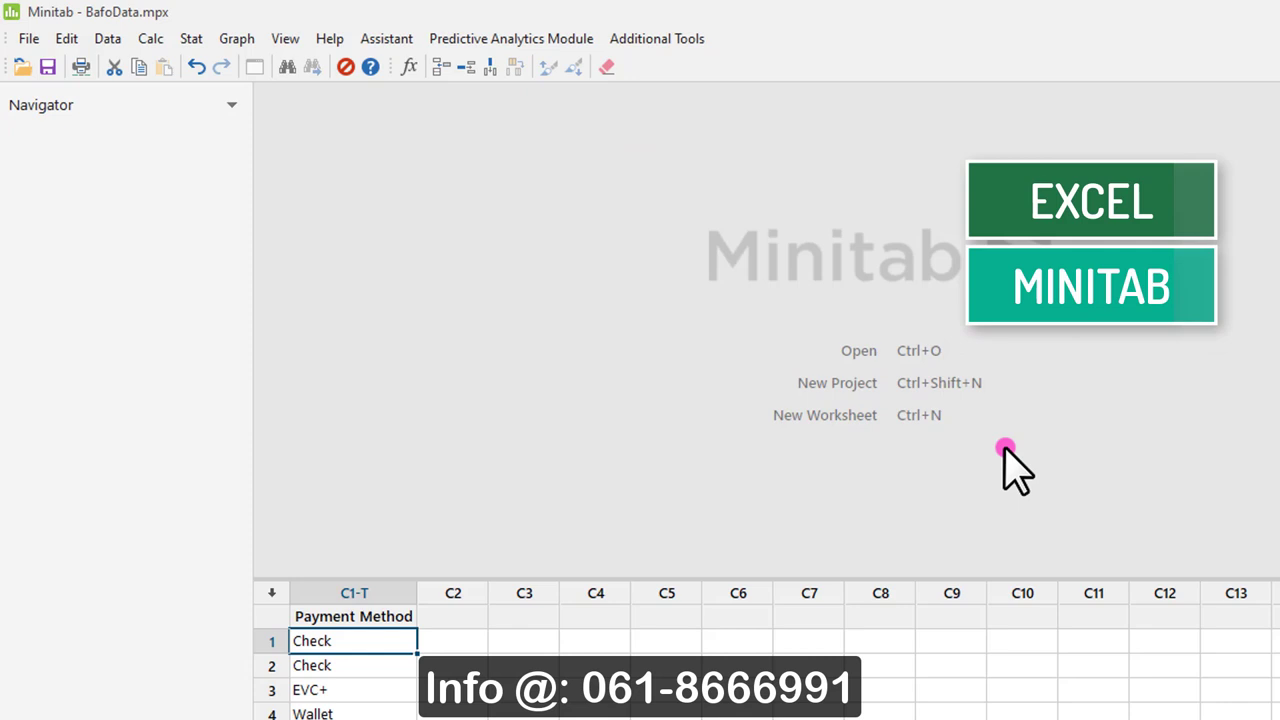
pyautogui.click(191, 40)
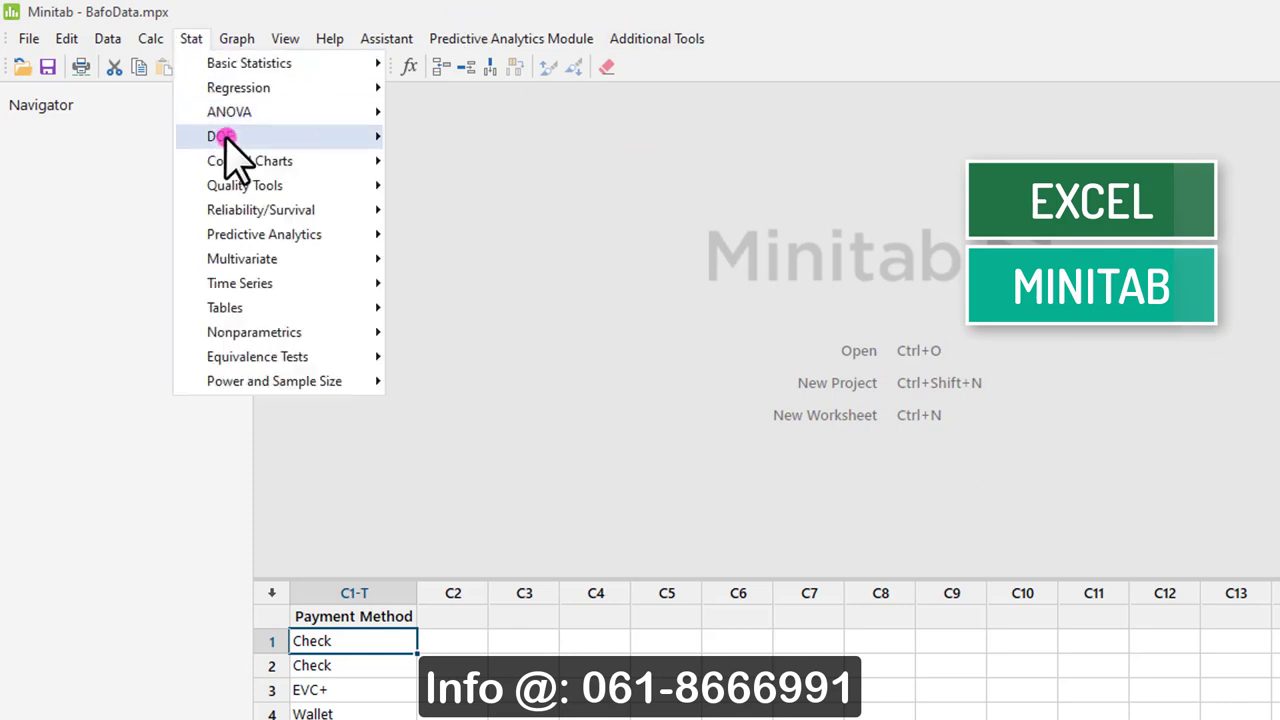
pyautogui.moveTo(228, 140)
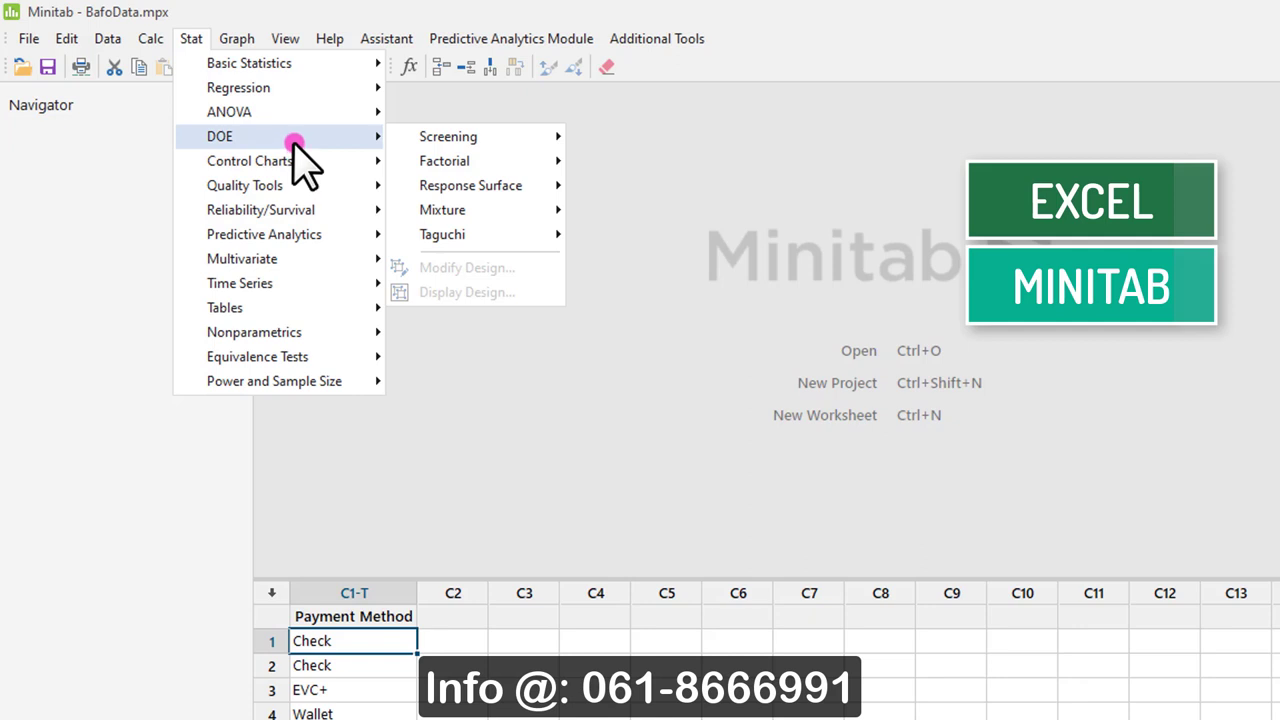
pyautogui.click(880, 690)
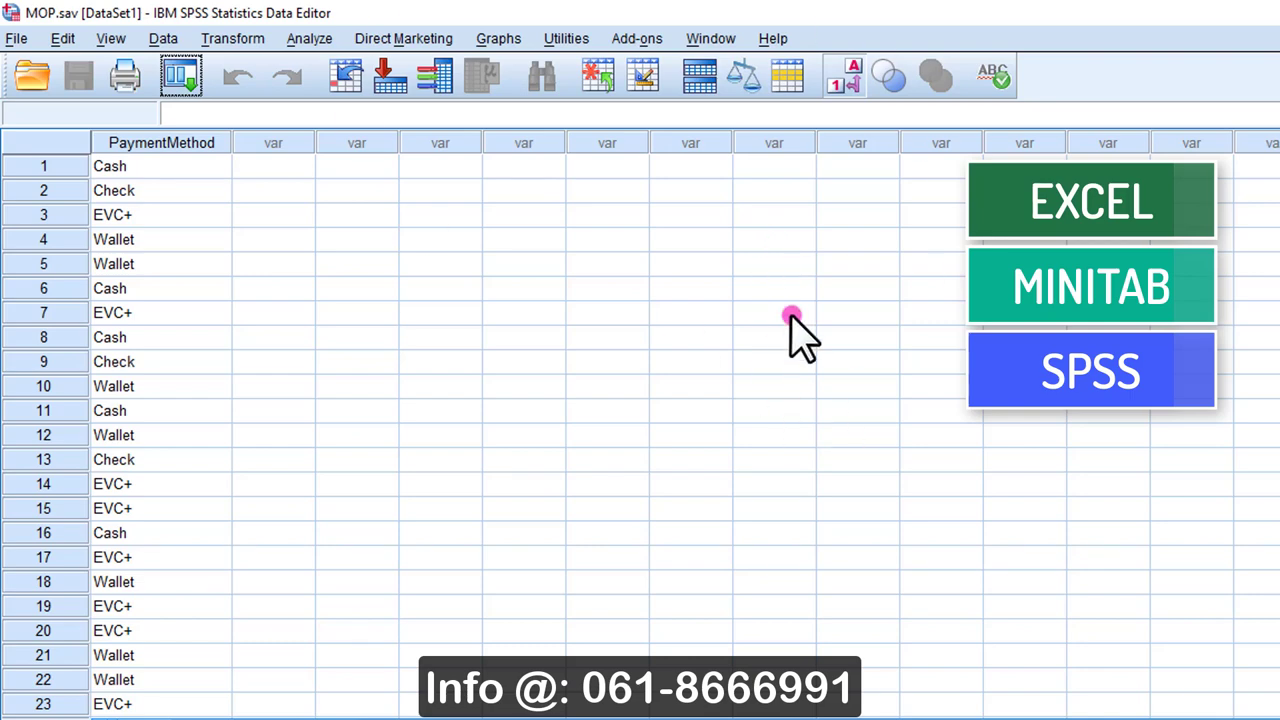
pyautogui.click(245, 39)
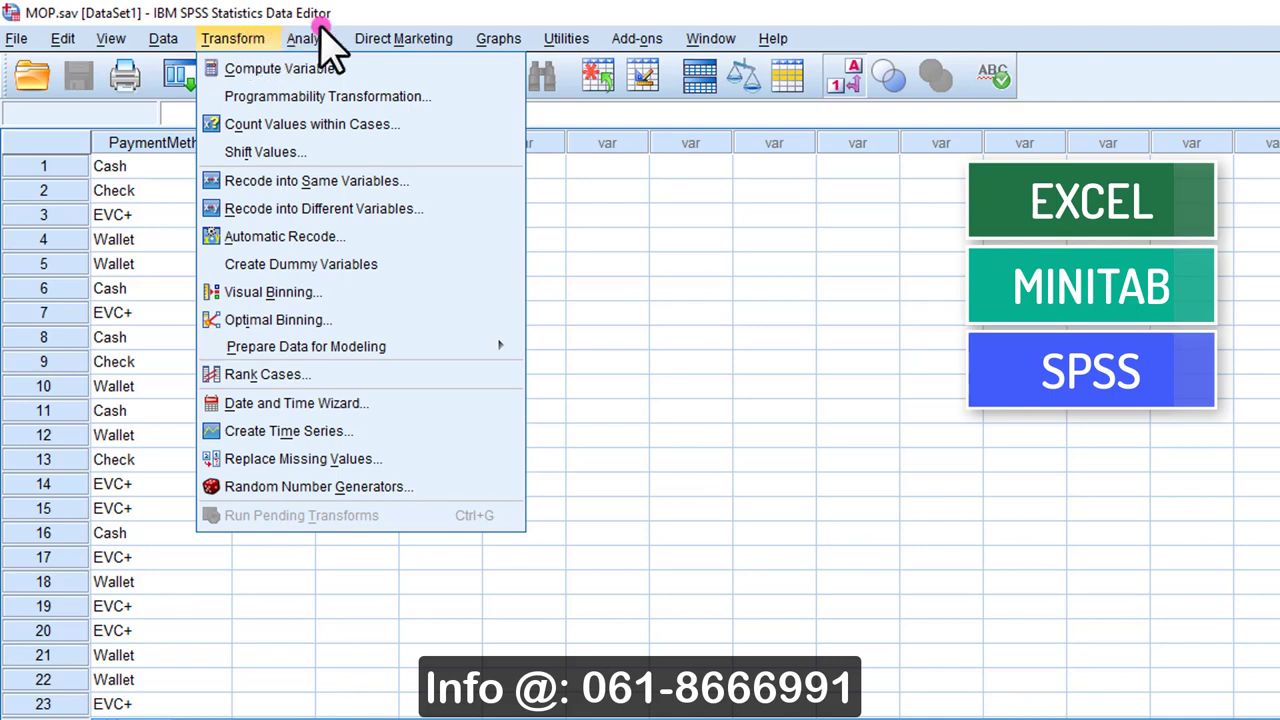
pyautogui.click(490, 40)
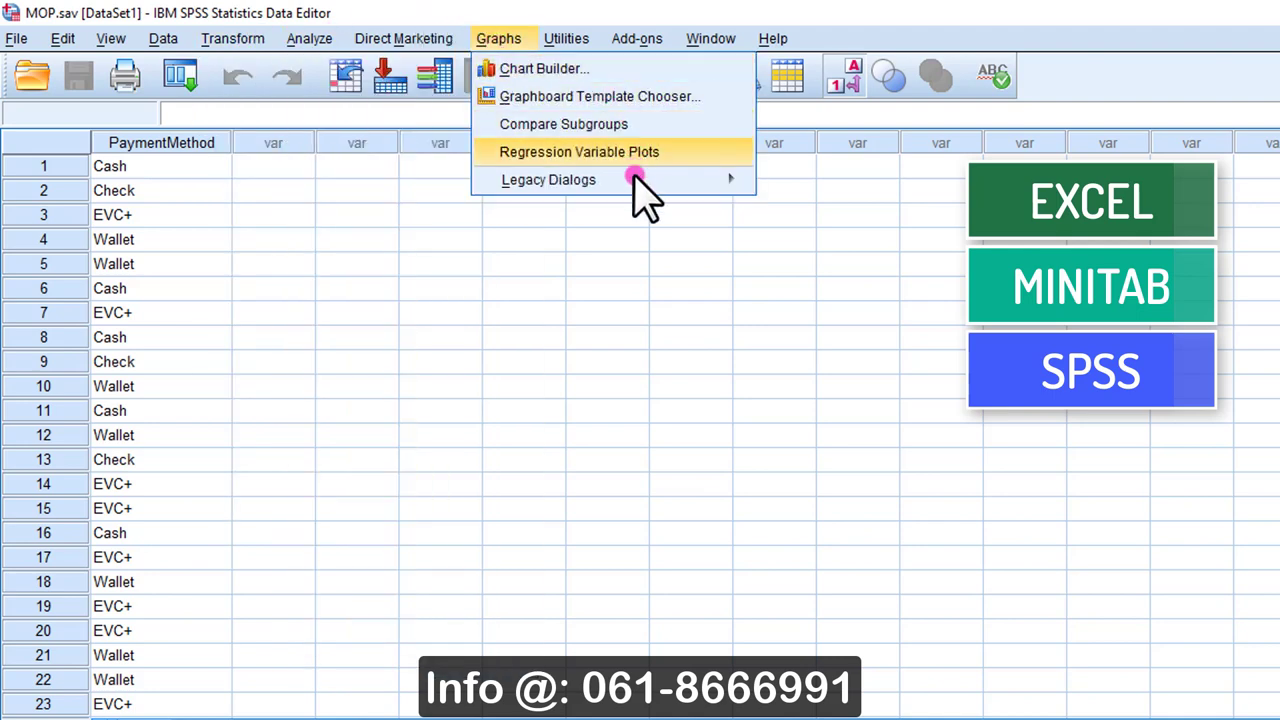
pyautogui.moveTo(633, 188)
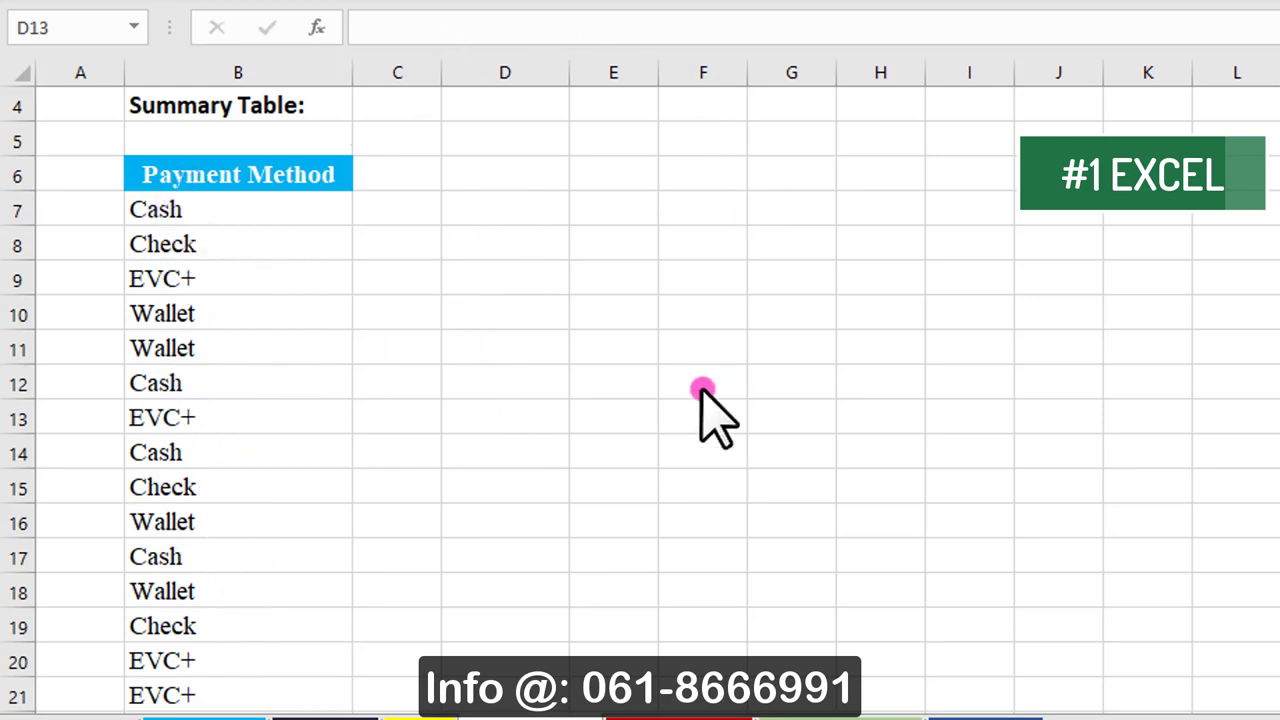
# - Start a PivotTable from the Payment Method data, using the range B6:B50 on the Visualization sheet
pyautogui.click(282, 275)
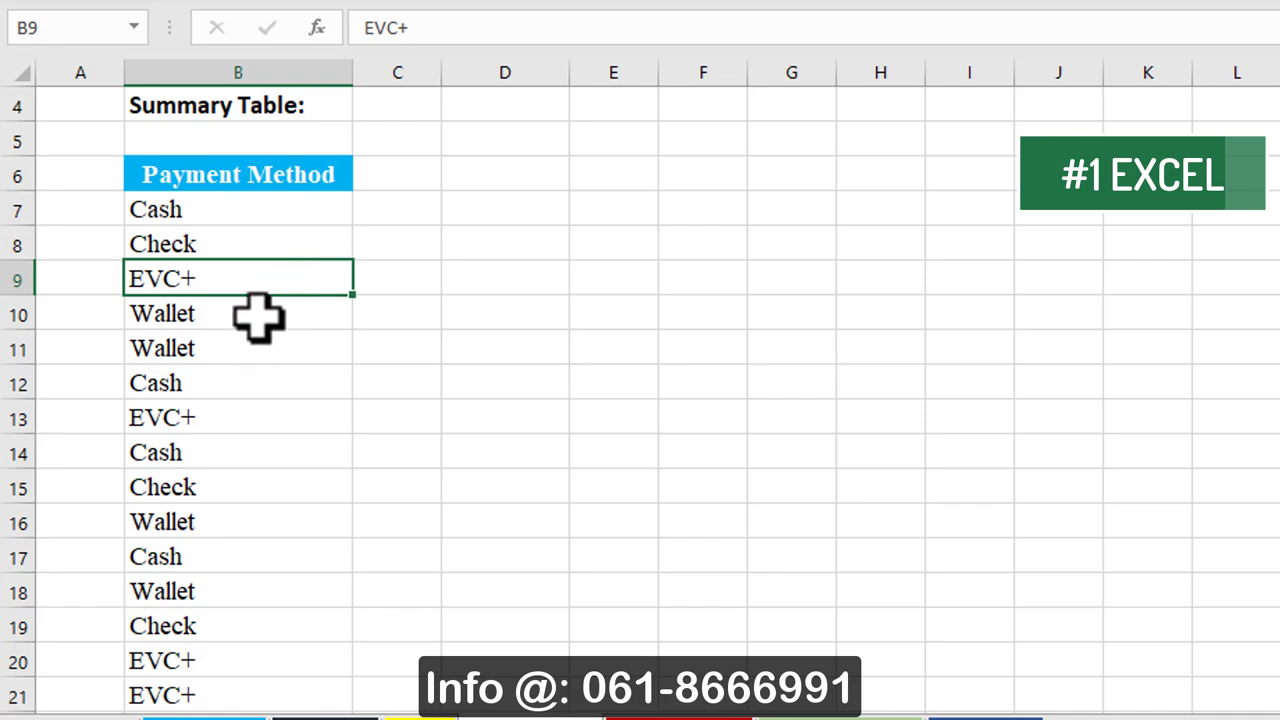
pyautogui.click(257, 314)
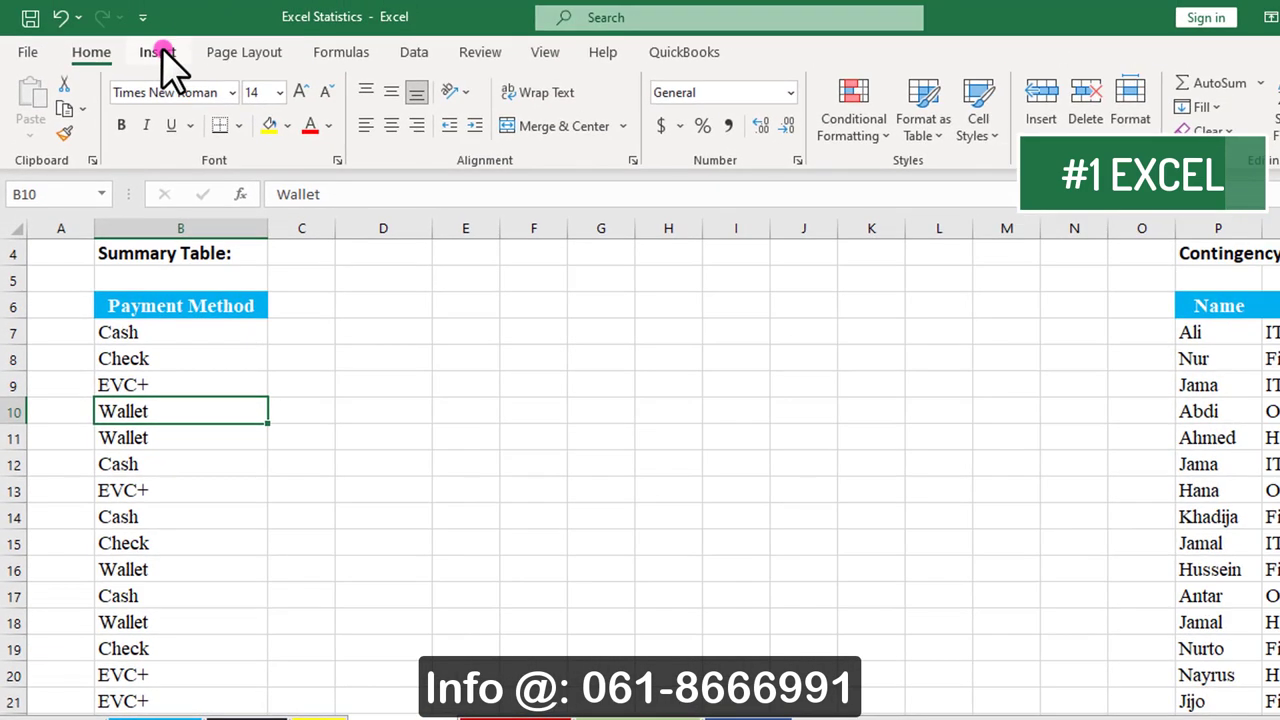
pyautogui.click(158, 52)
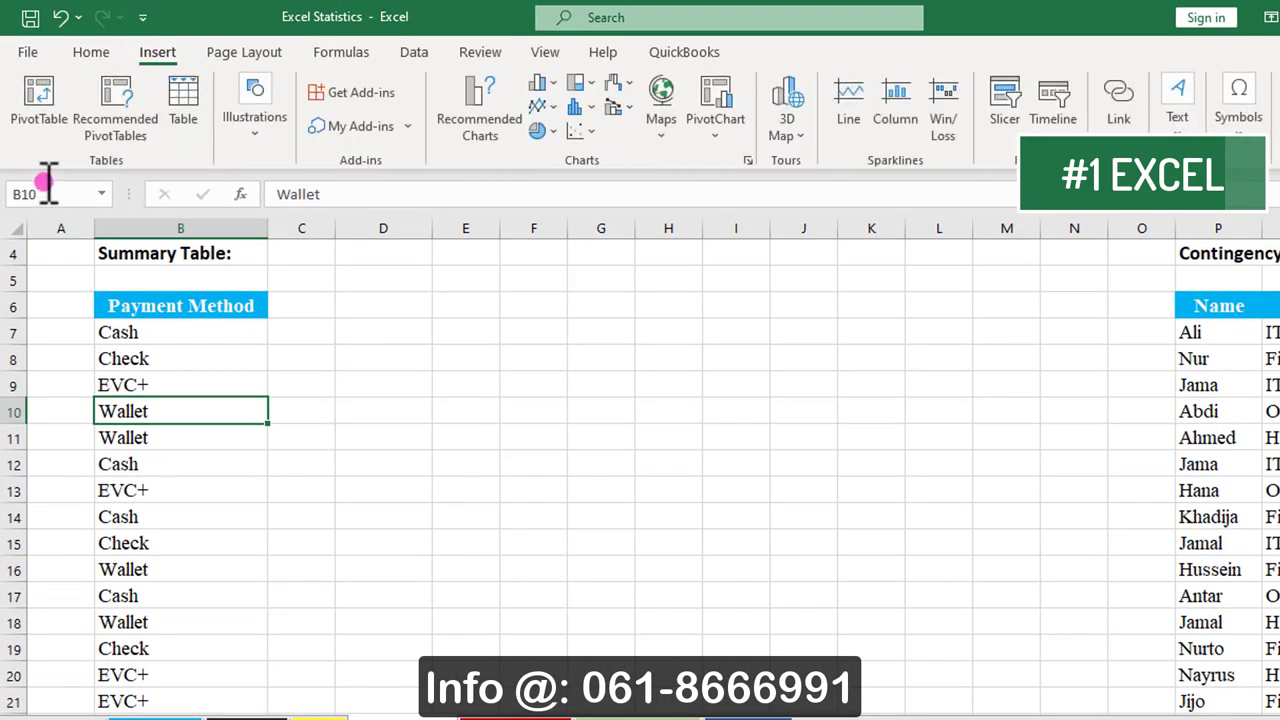
pyautogui.click(38, 120)
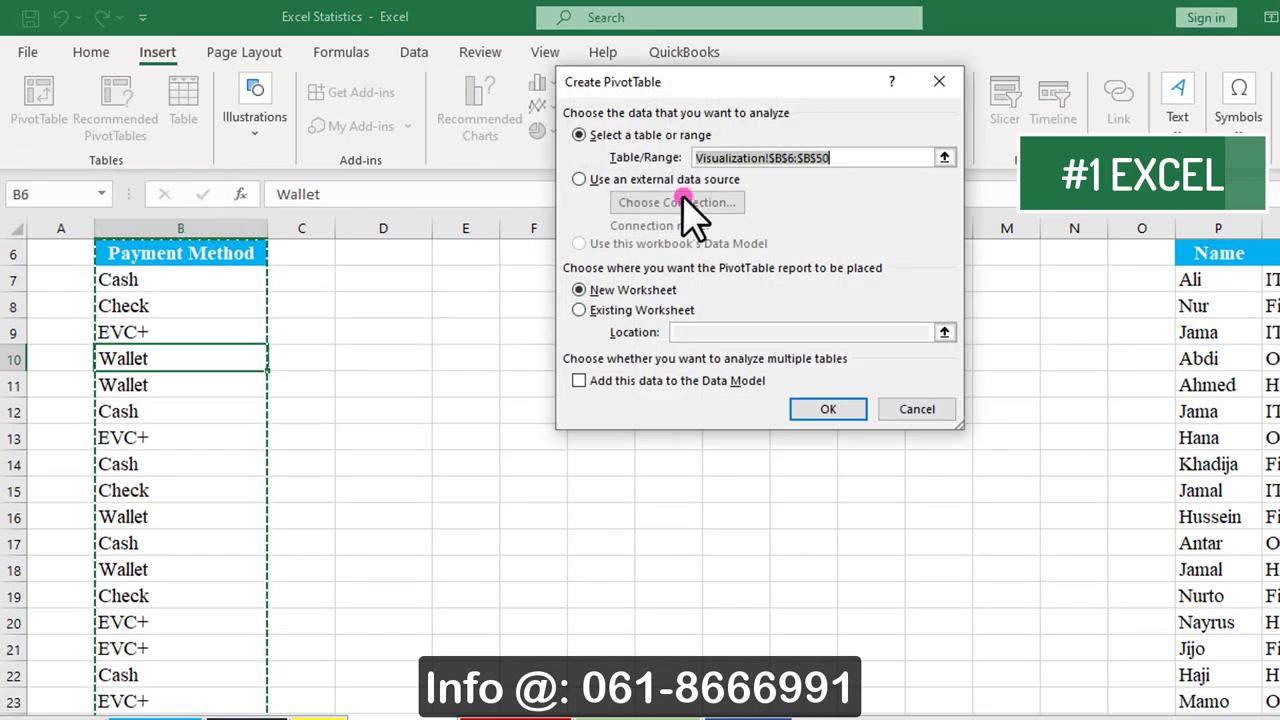
pyautogui.moveTo(691, 86); pyautogui.dragTo(640, 228)
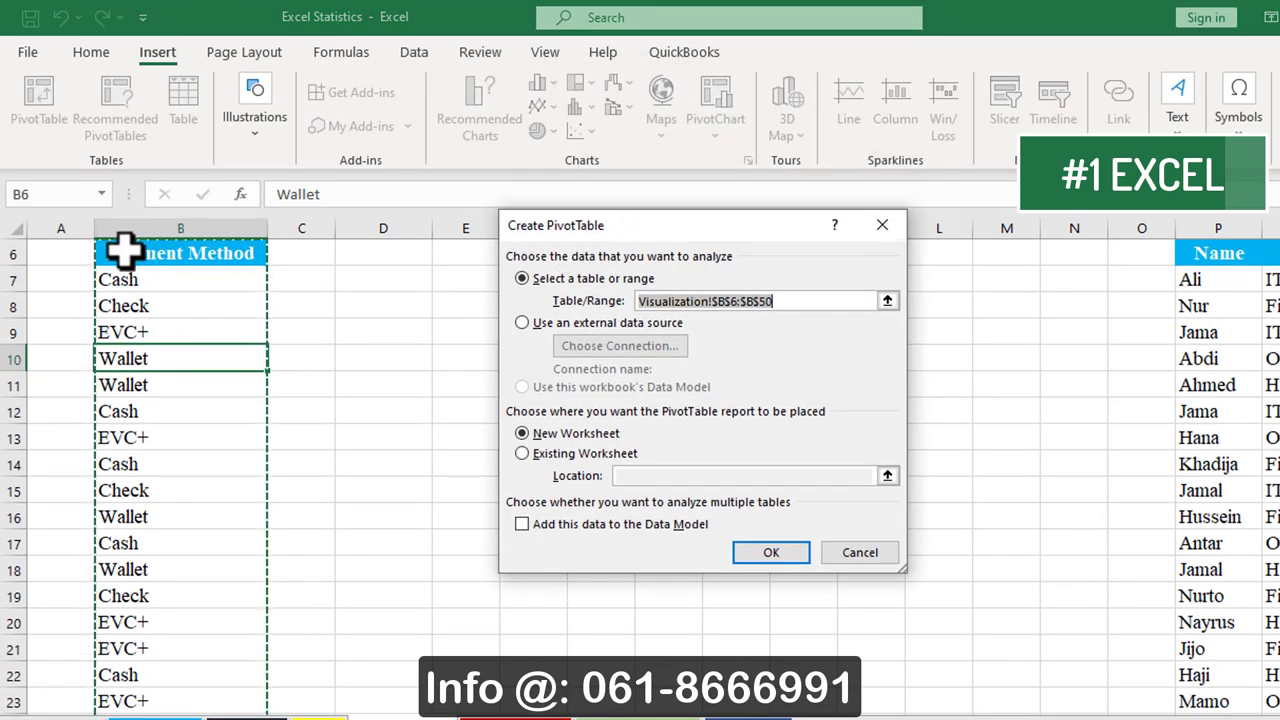
pyautogui.scroll(-8, 207, 450)
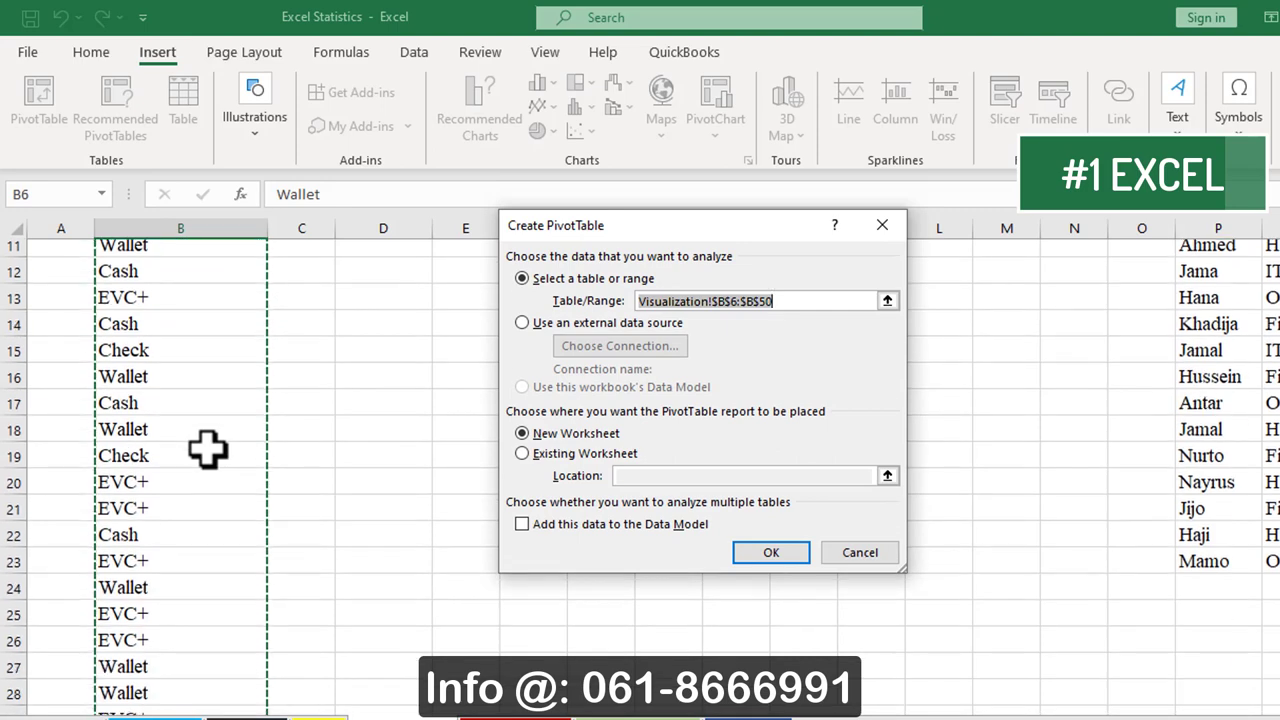
pyautogui.scroll(-4, 207, 450)
pyautogui.scroll(13, 207, 450)
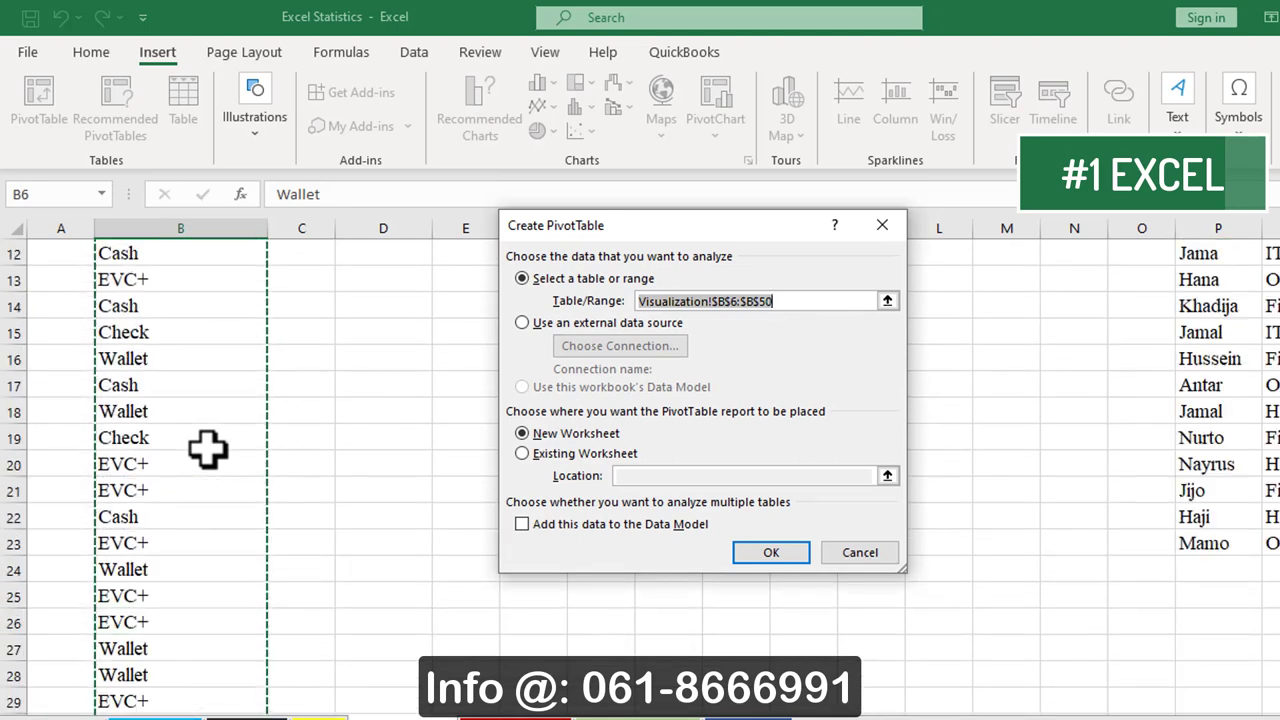
pyautogui.scroll(-1, 207, 450)
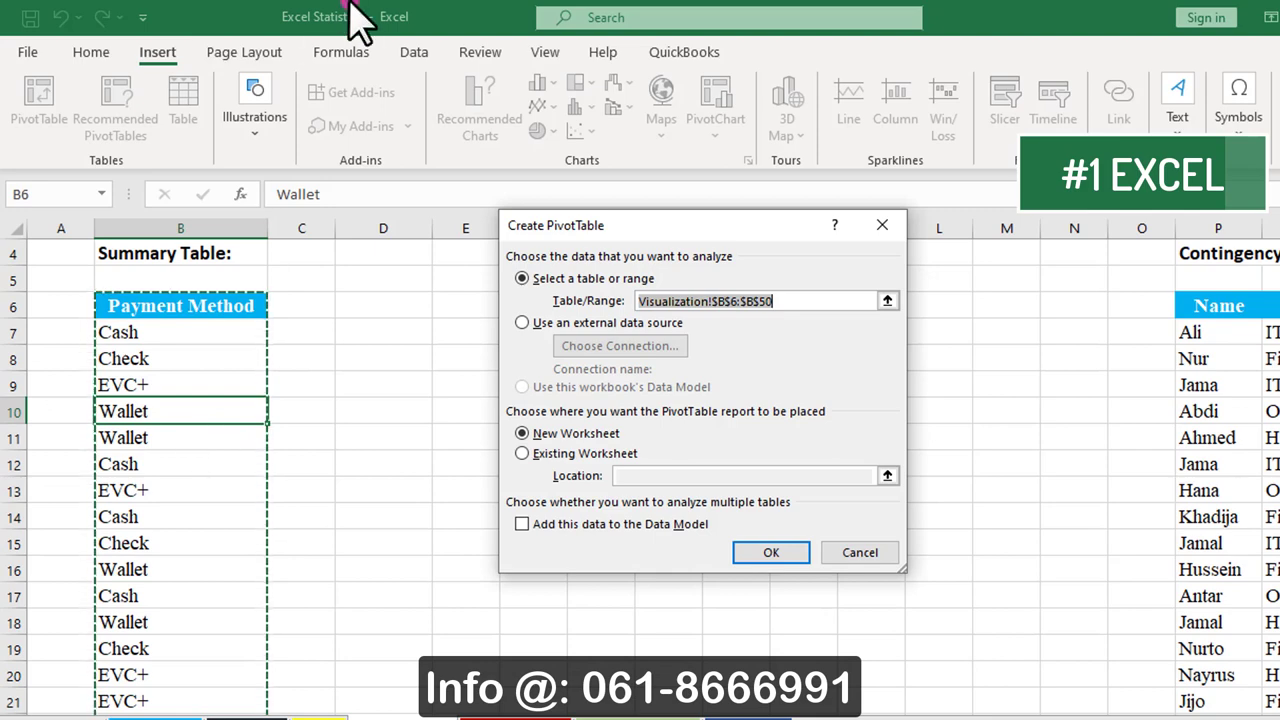
# - Place the PivotTable on the existing worksheet at cell D7 and create it
pyautogui.click(573, 434)
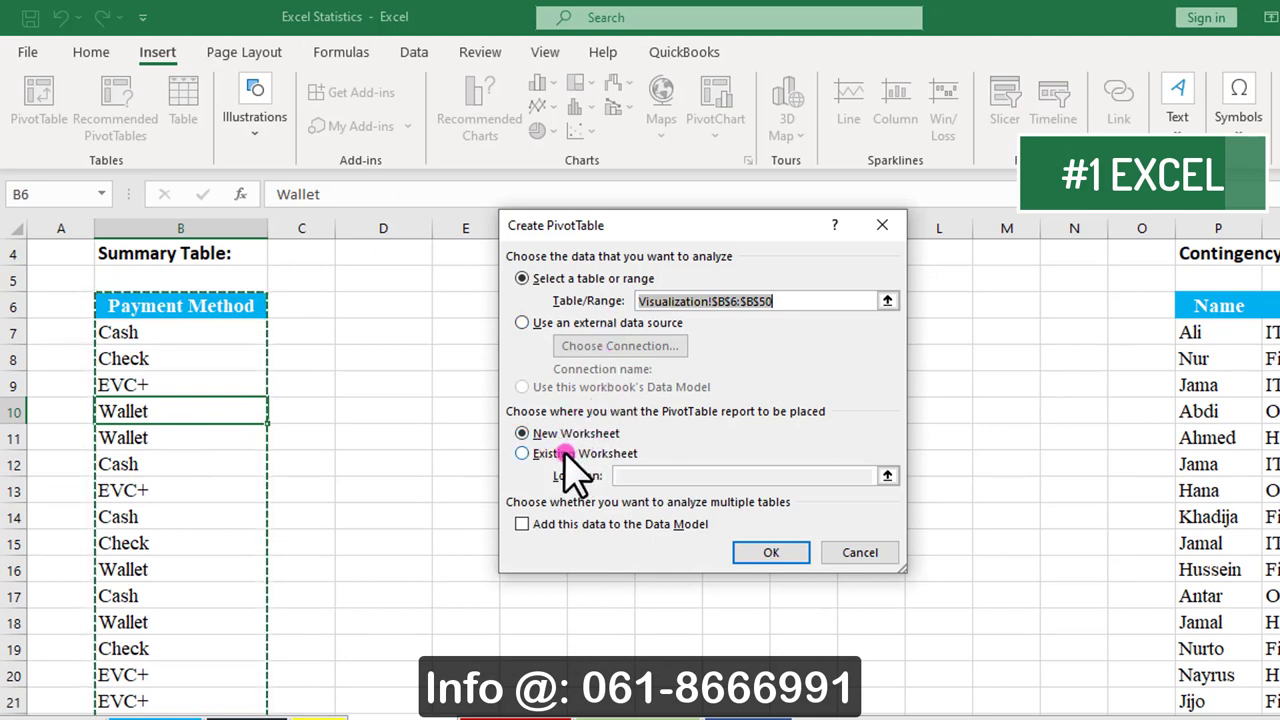
pyautogui.click(585, 453)
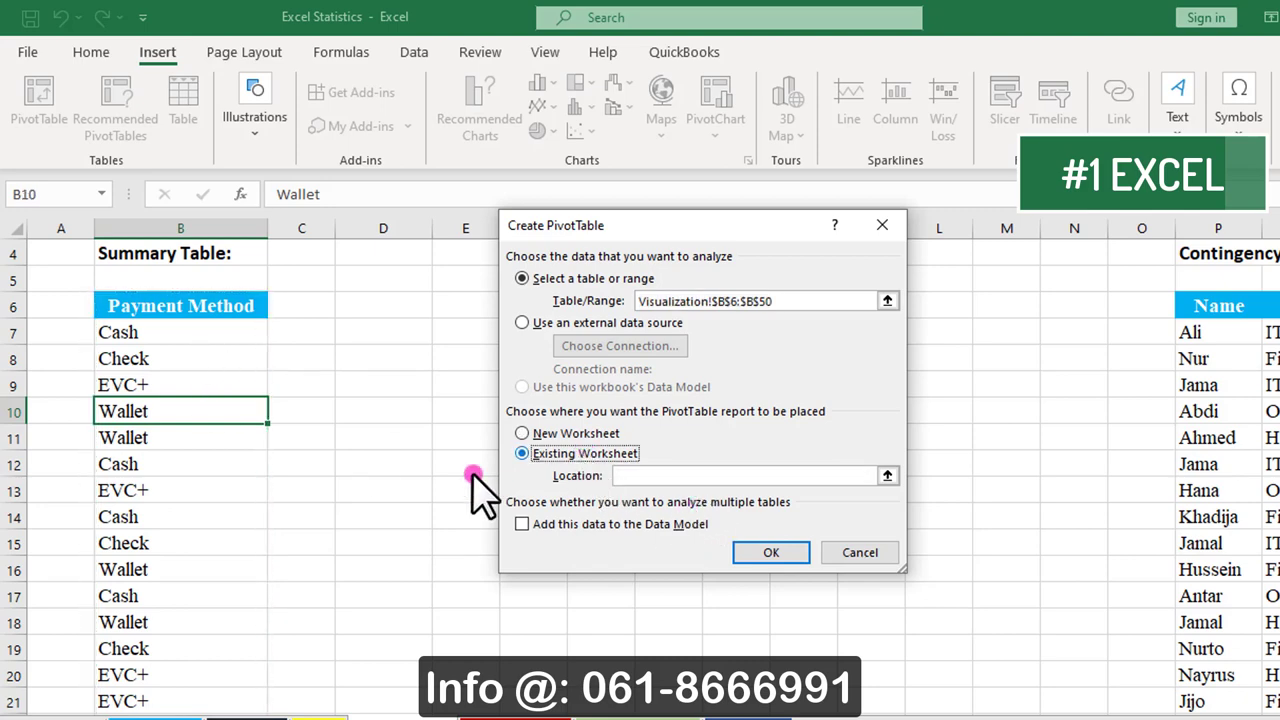
pyautogui.click(648, 476)
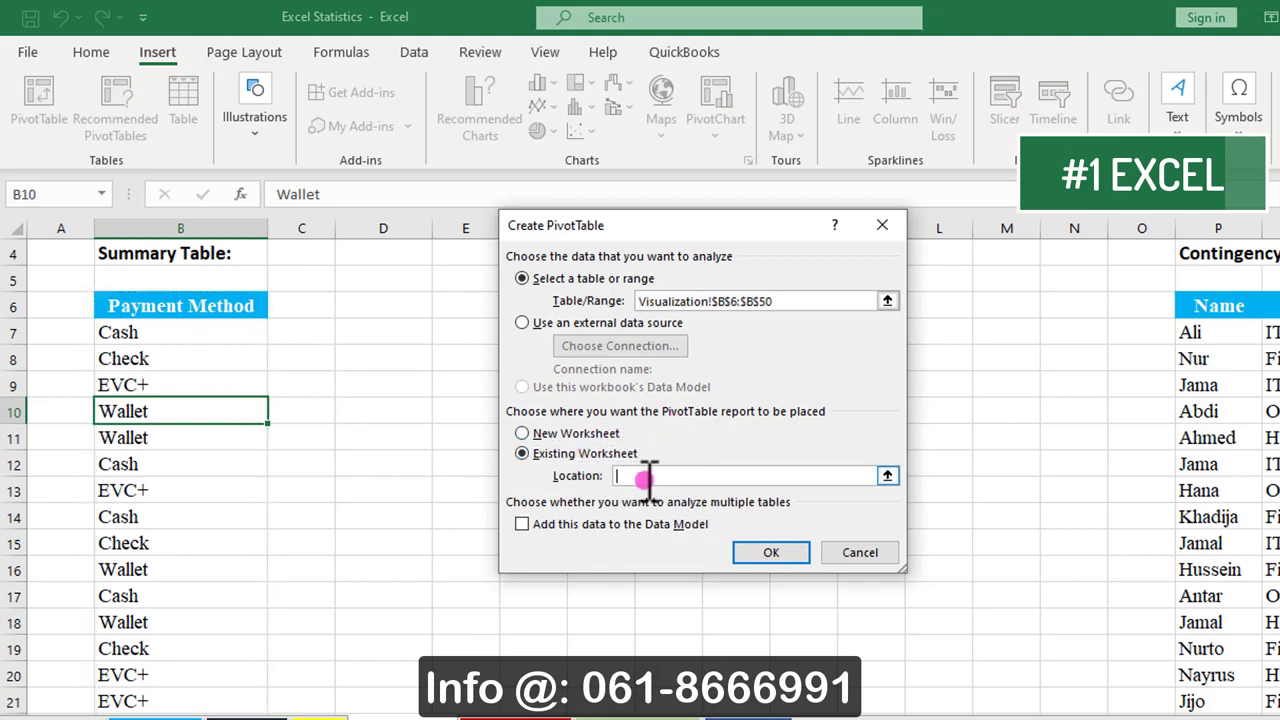
pyautogui.click(385, 335)
pyautogui.click(771, 553)
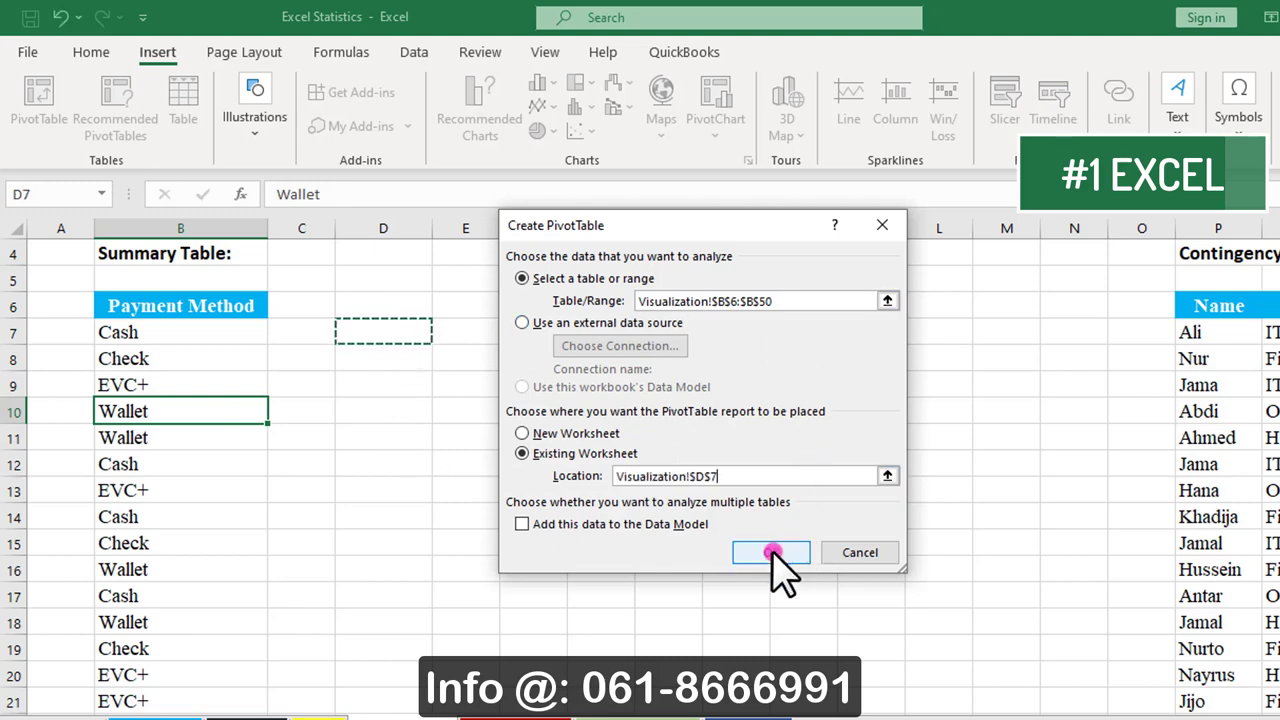
# - Add the Payment Method field to both the rows and the values of the PivotTable, keeping the field list clear of the table
pyautogui.moveTo(664, 178); pyautogui.dragTo(688, 168)
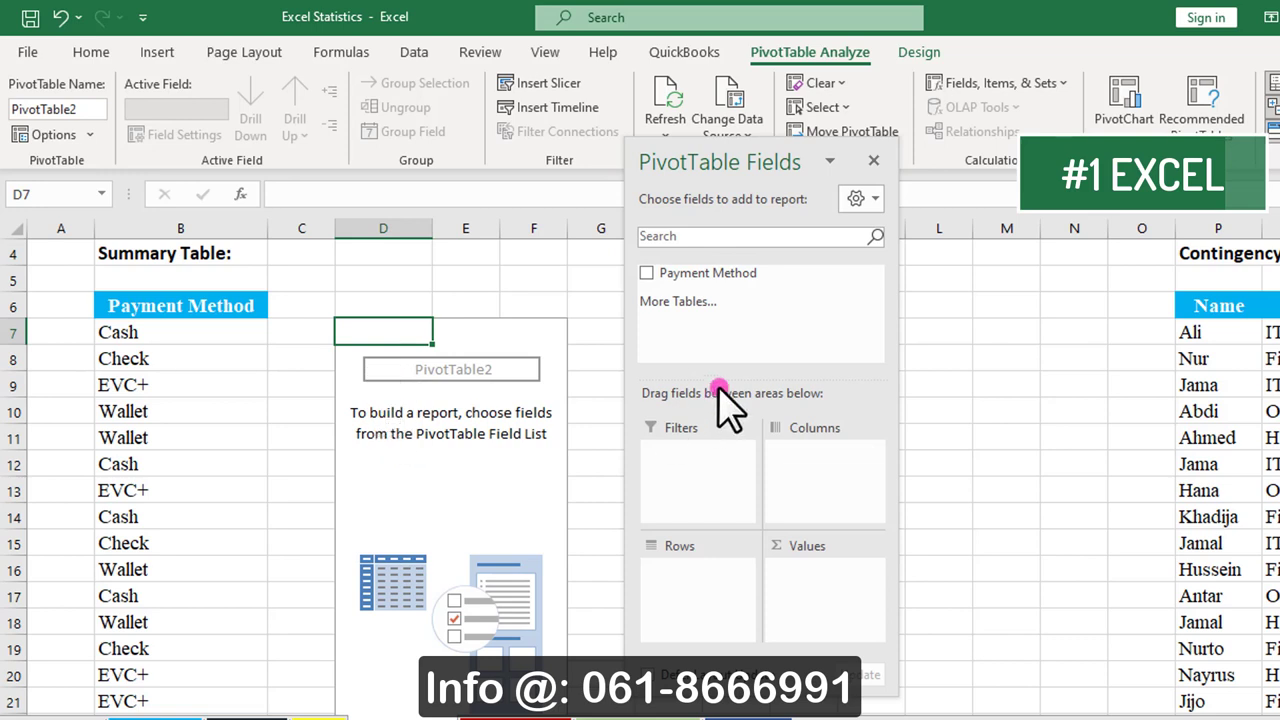
pyautogui.moveTo(700, 290); pyautogui.dragTo(698, 611)
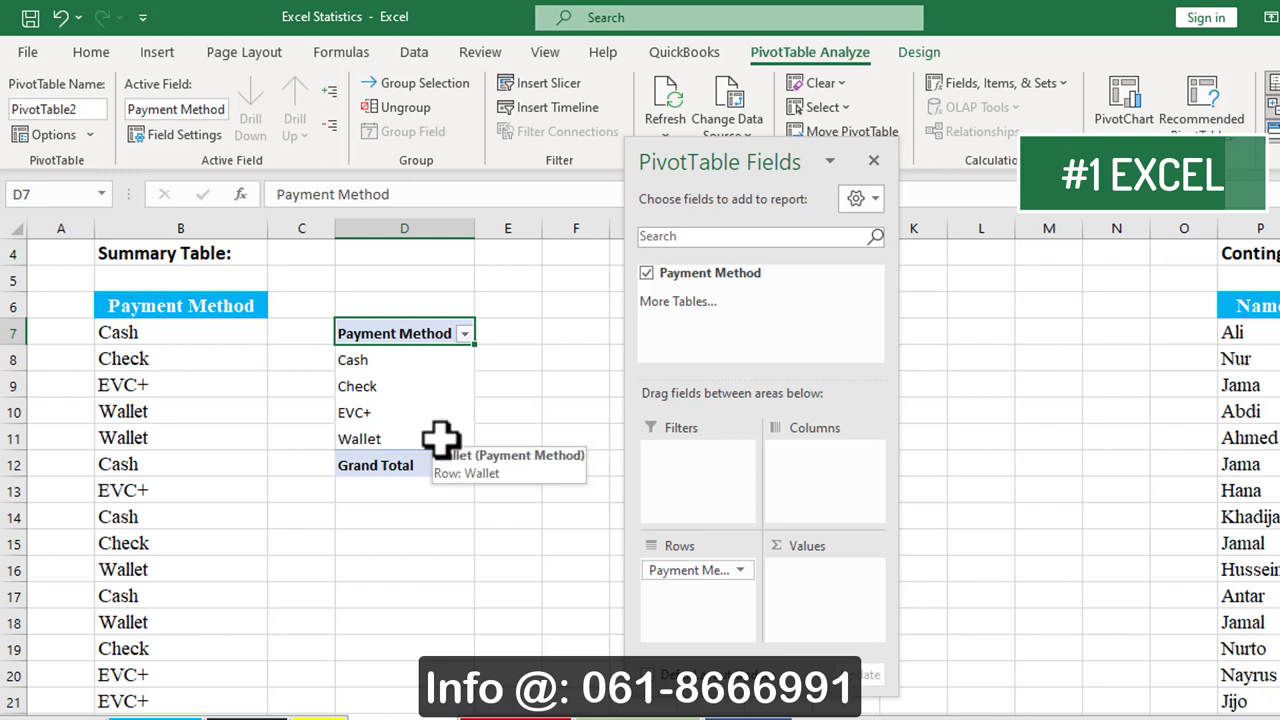
pyautogui.click(688, 368)
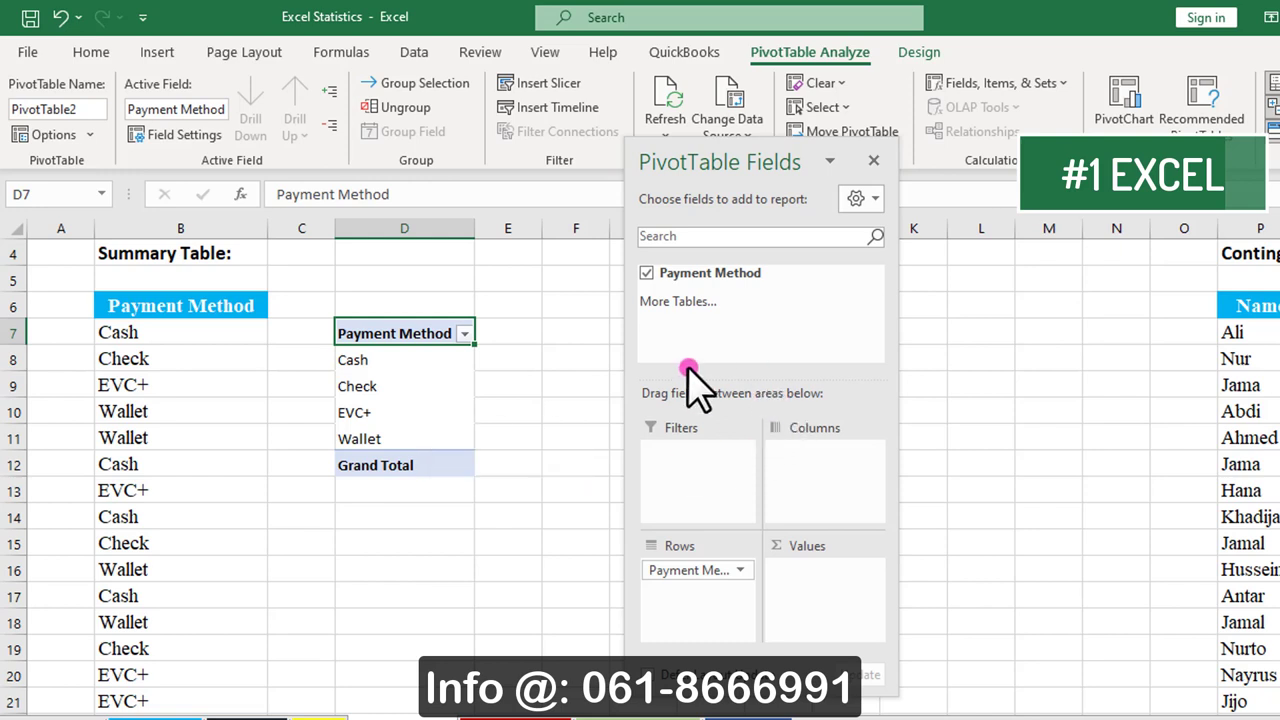
pyautogui.moveTo(666, 284); pyautogui.dragTo(826, 631)
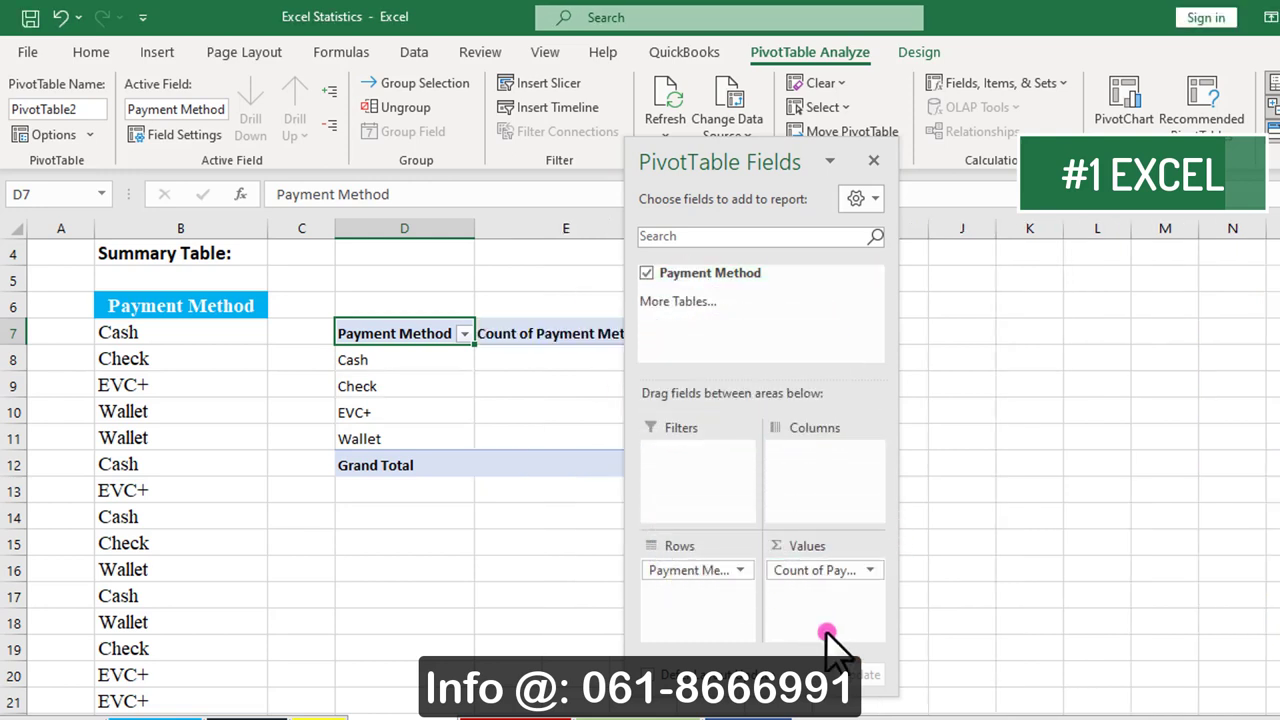
pyautogui.moveTo(794, 152); pyautogui.dragTo(905, 158)
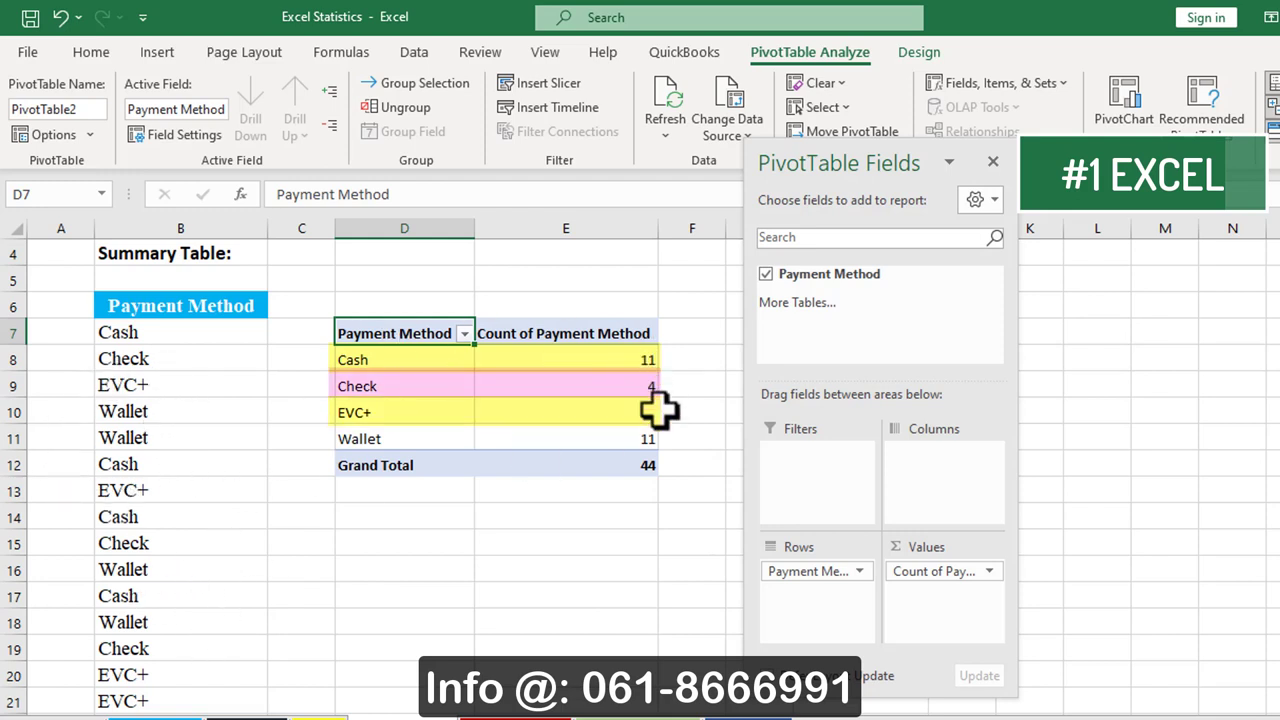
# - Rename the count column heading in E7 as Frequency and narrow column E to fit
pyautogui.click(553, 333)
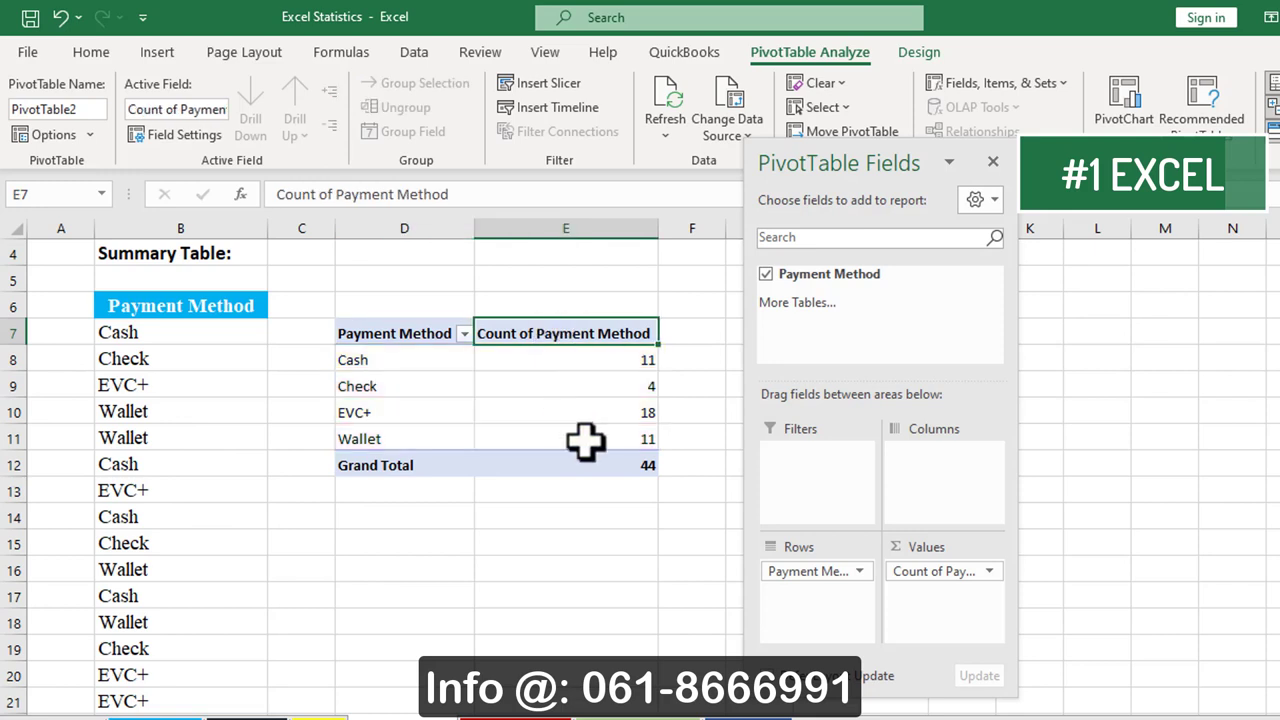
pyautogui.write('Frequency')
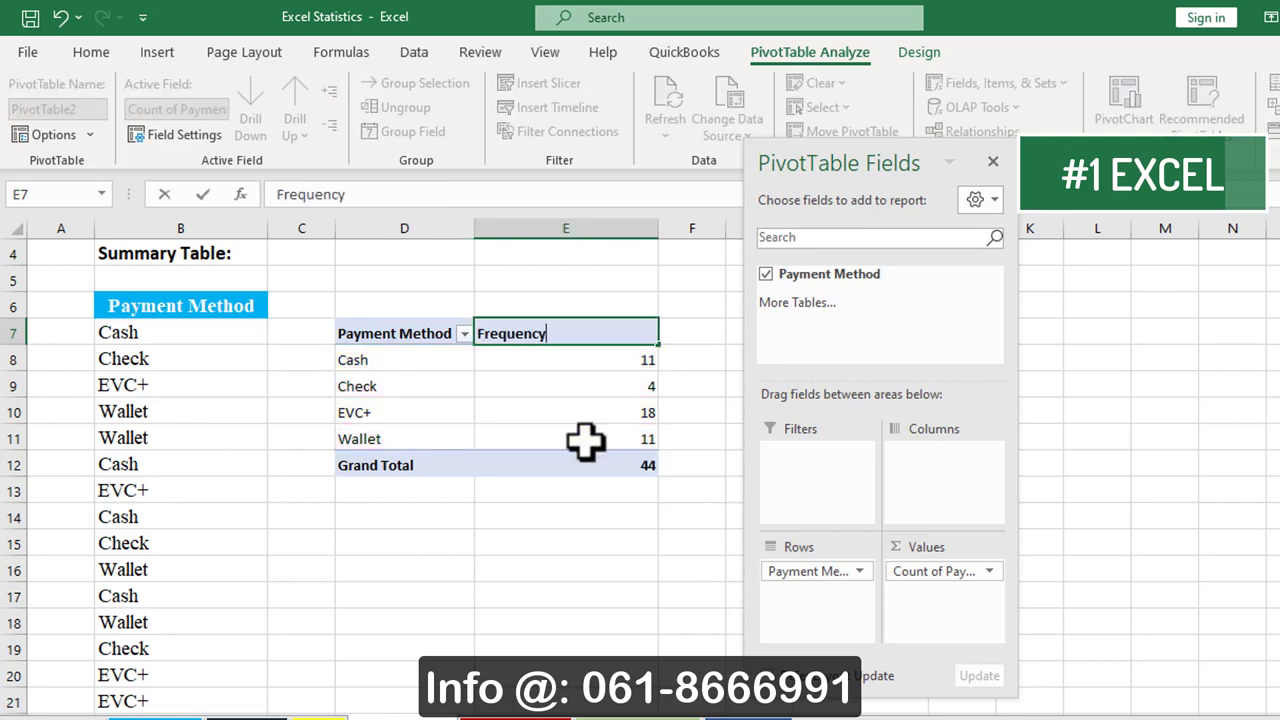
pyautogui.press('Return')
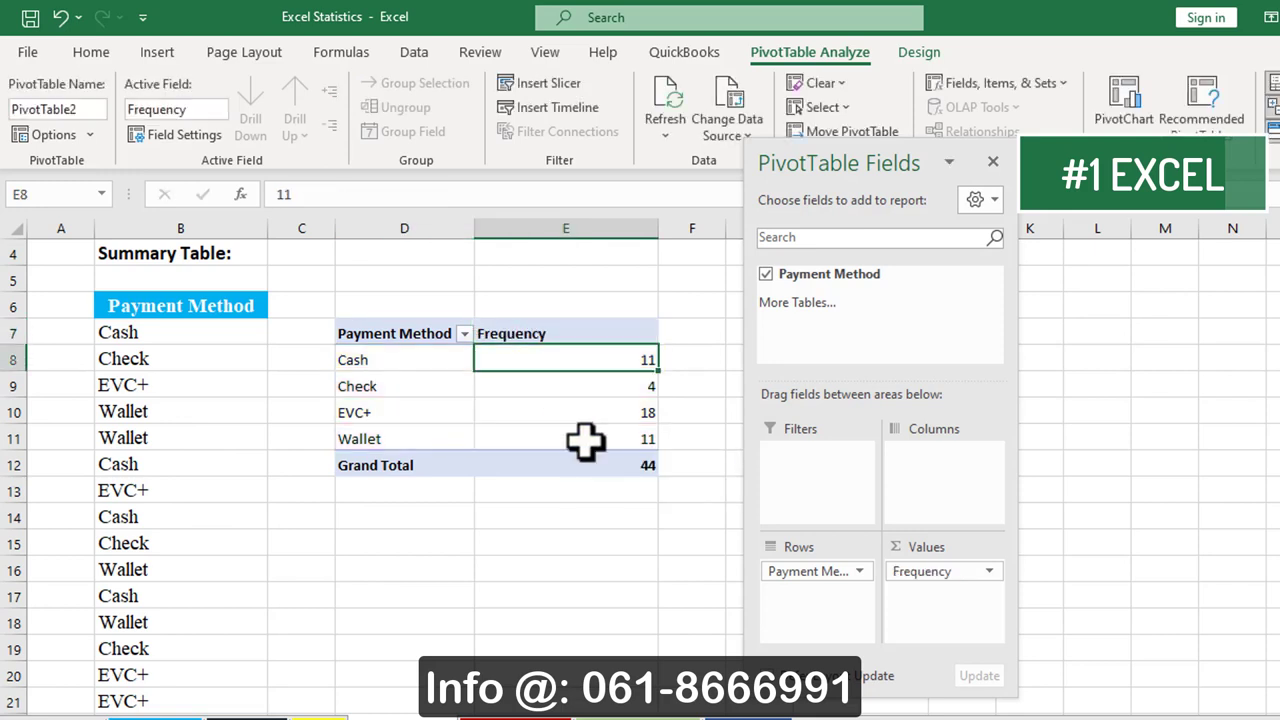
pyautogui.moveTo(656, 222); pyautogui.dragTo(587, 226)
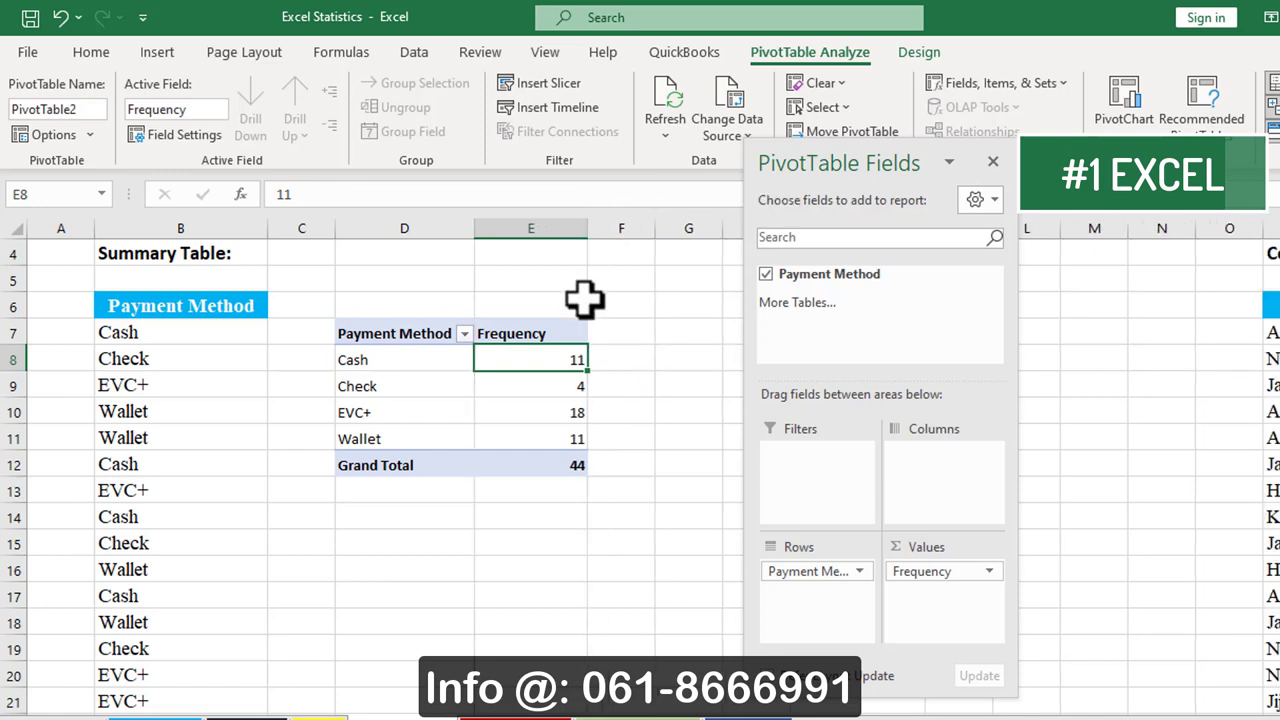
# - Add a second Payment Method count named % Frequency to the PivotTable values, close the field list and narrow column F
pyautogui.moveTo(837, 268); pyautogui.dragTo(918, 598)
pyautogui.click(677, 333)
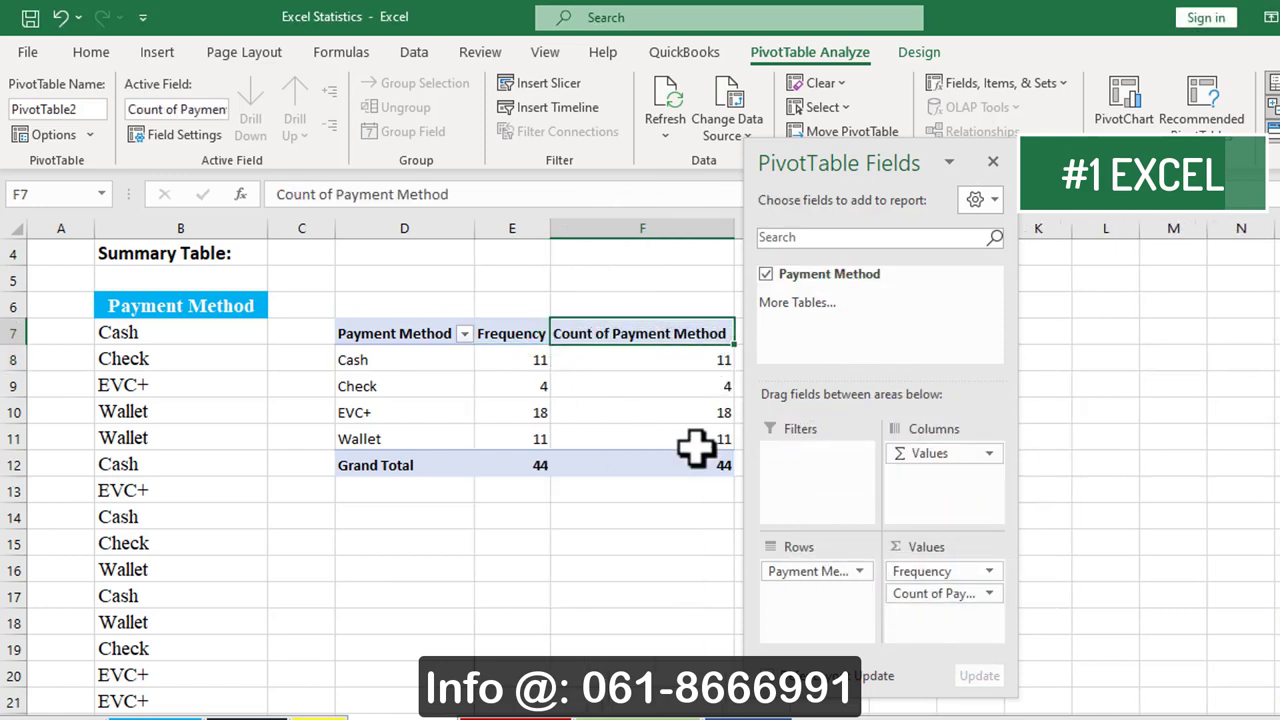
pyautogui.write('%')
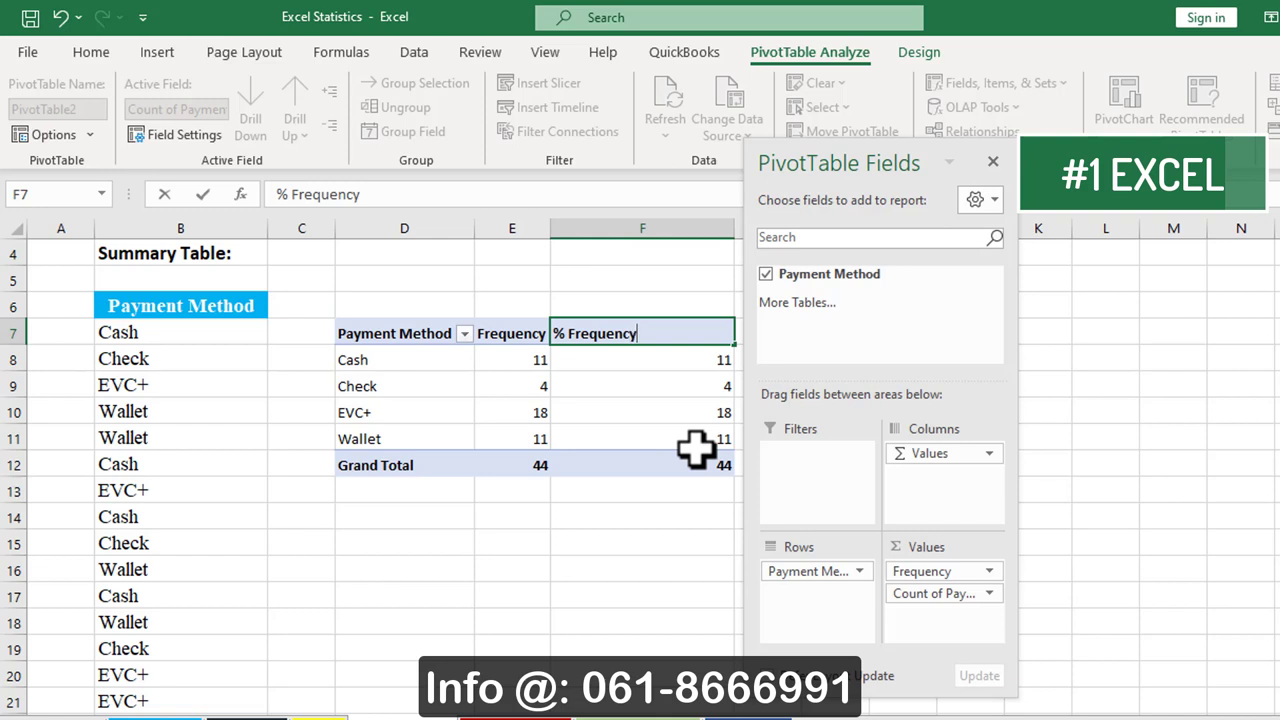
pyautogui.write(' Frequency')
pyautogui.press('Return')
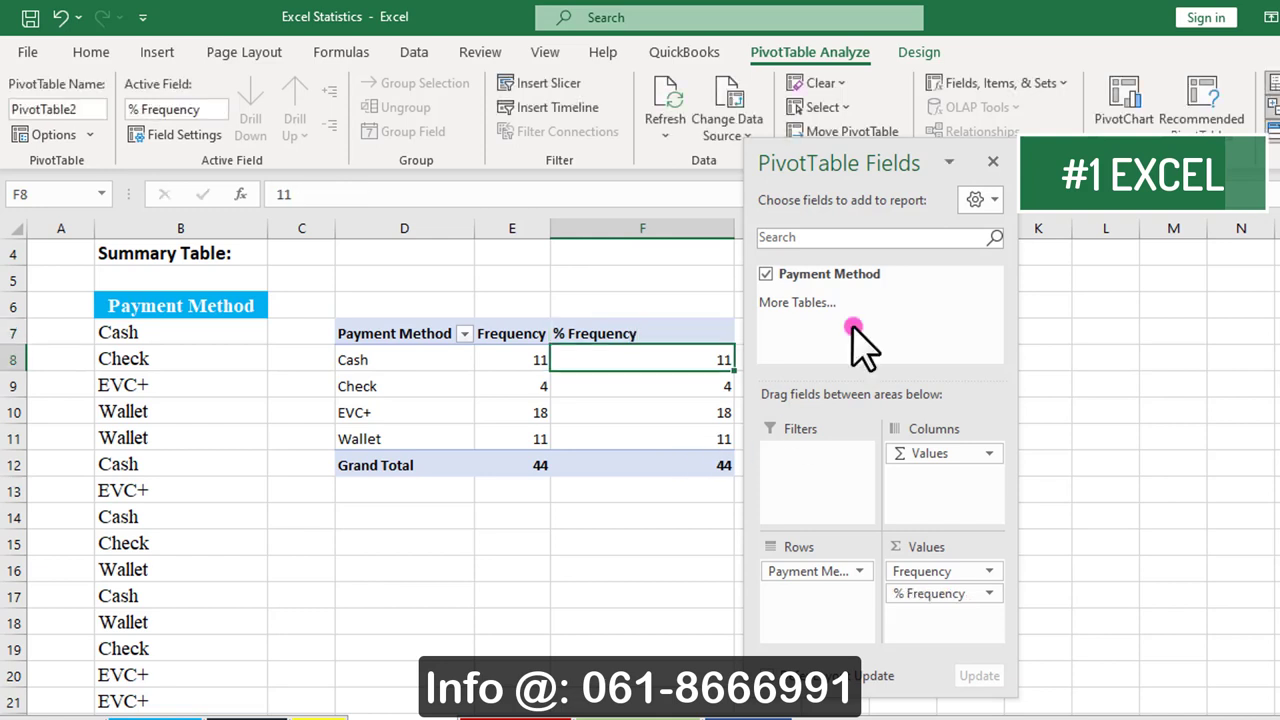
pyautogui.click(998, 162)
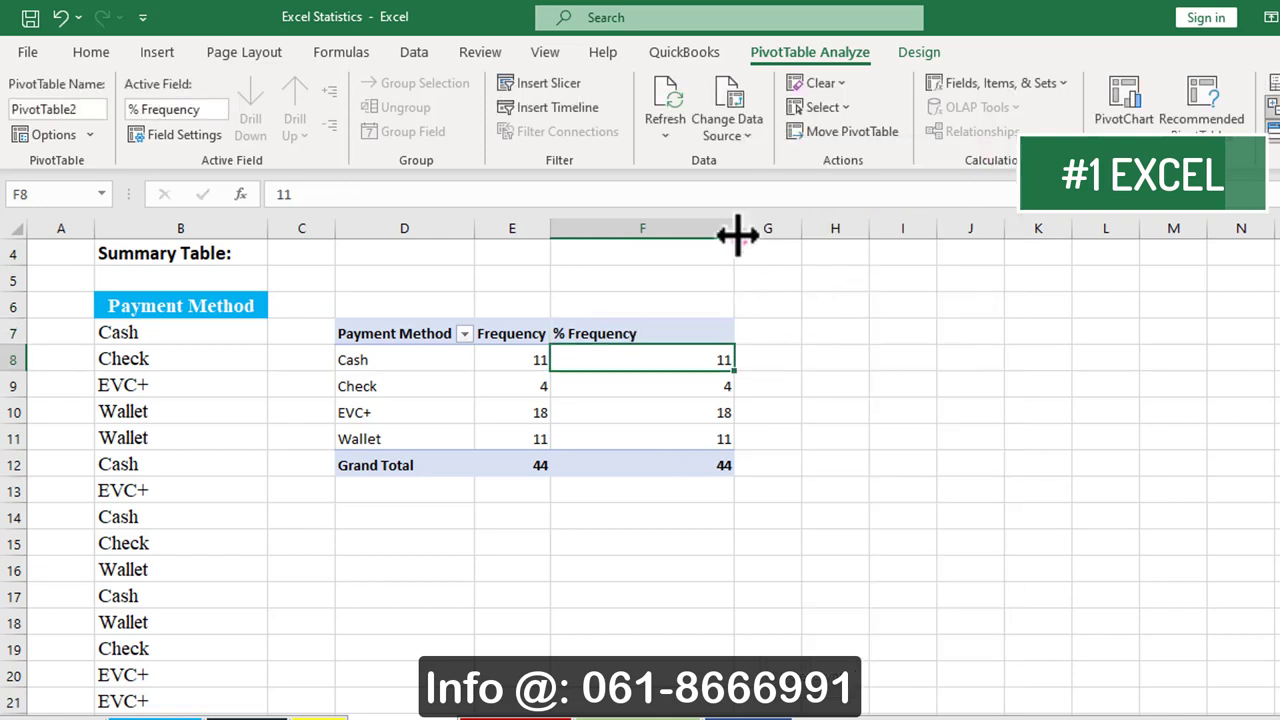
pyautogui.moveTo(738, 222); pyautogui.dragTo(655, 237)
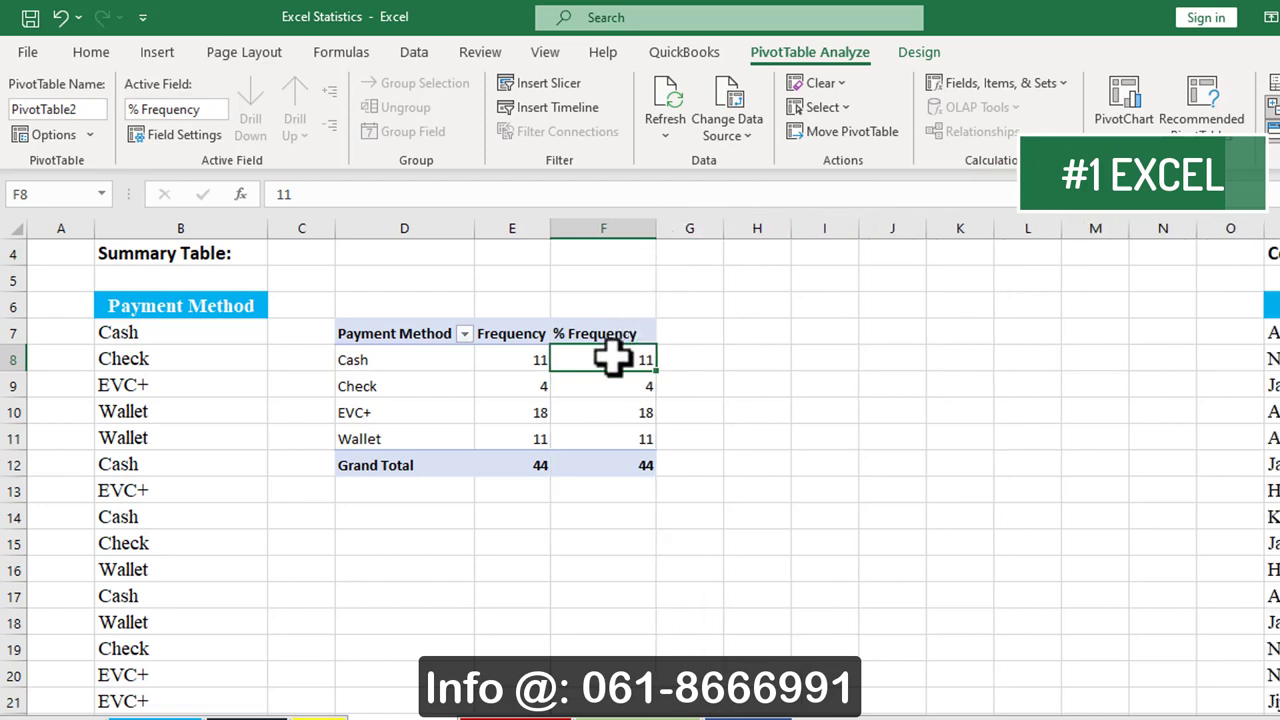
# - Show the % Frequency values in the PivotTable as % of Column Total
pyautogui.click(598, 387)
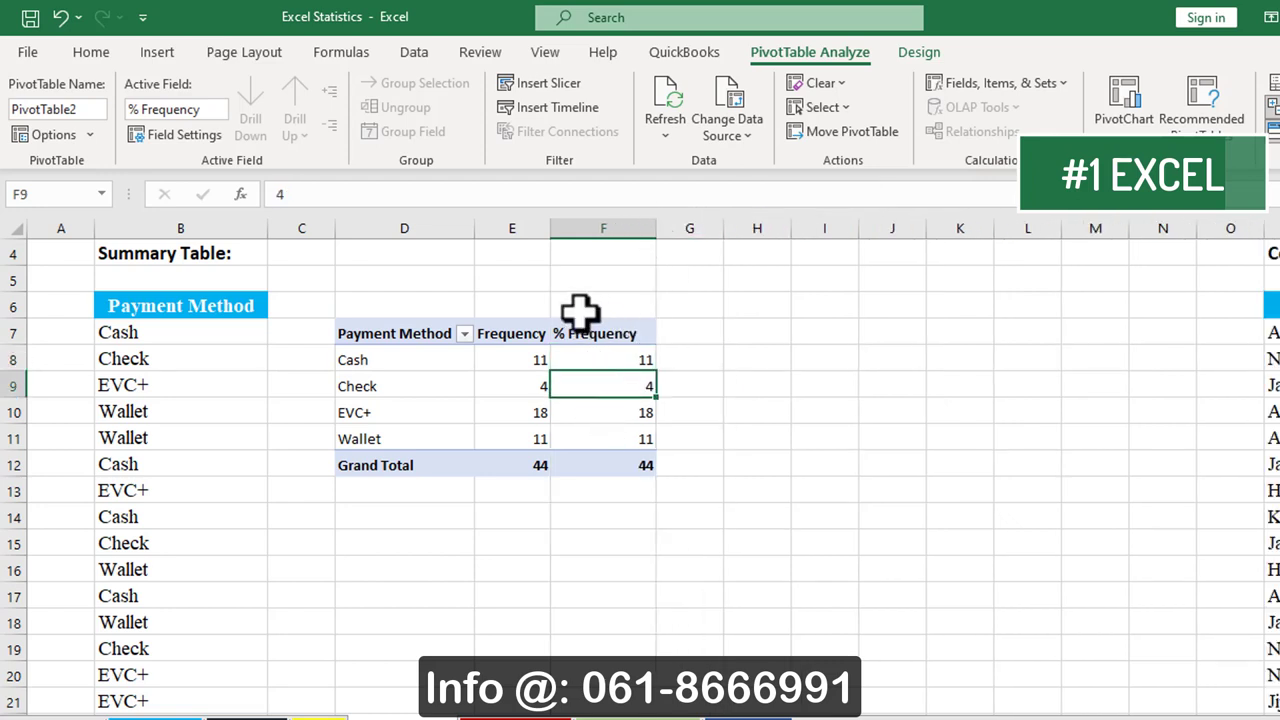
pyautogui.rightClick(595, 386)
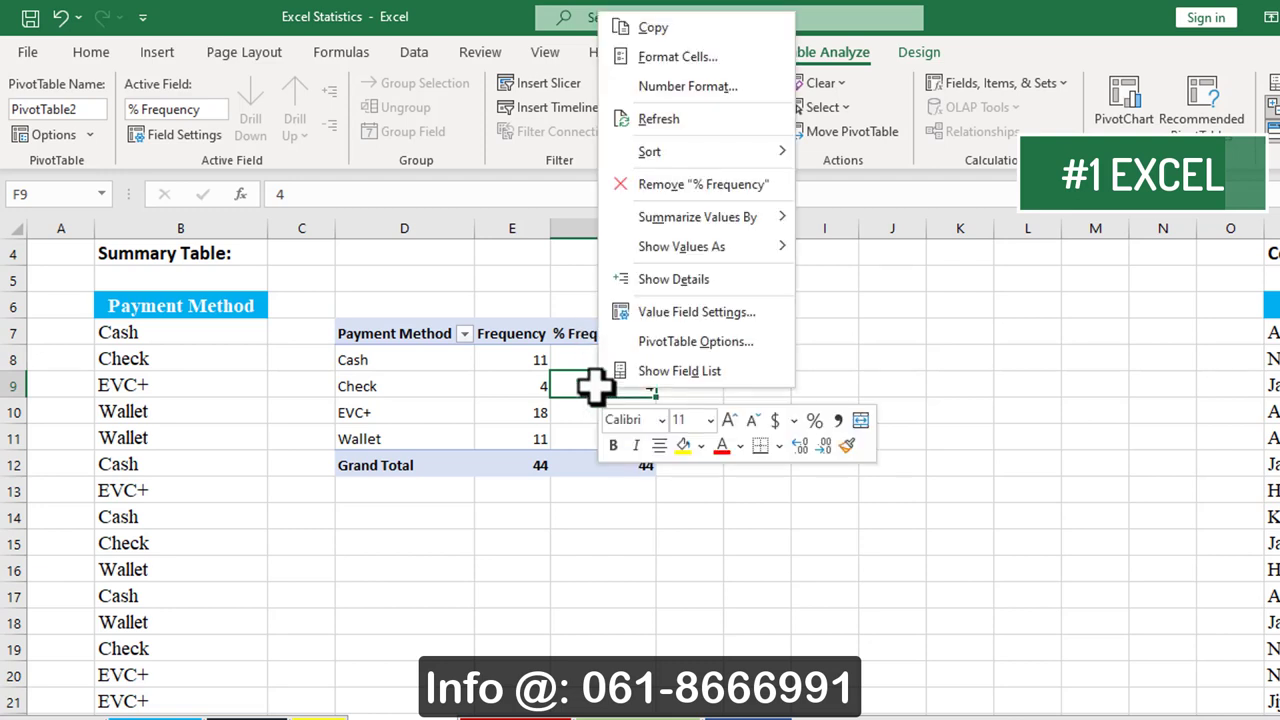
pyautogui.moveTo(716, 249)
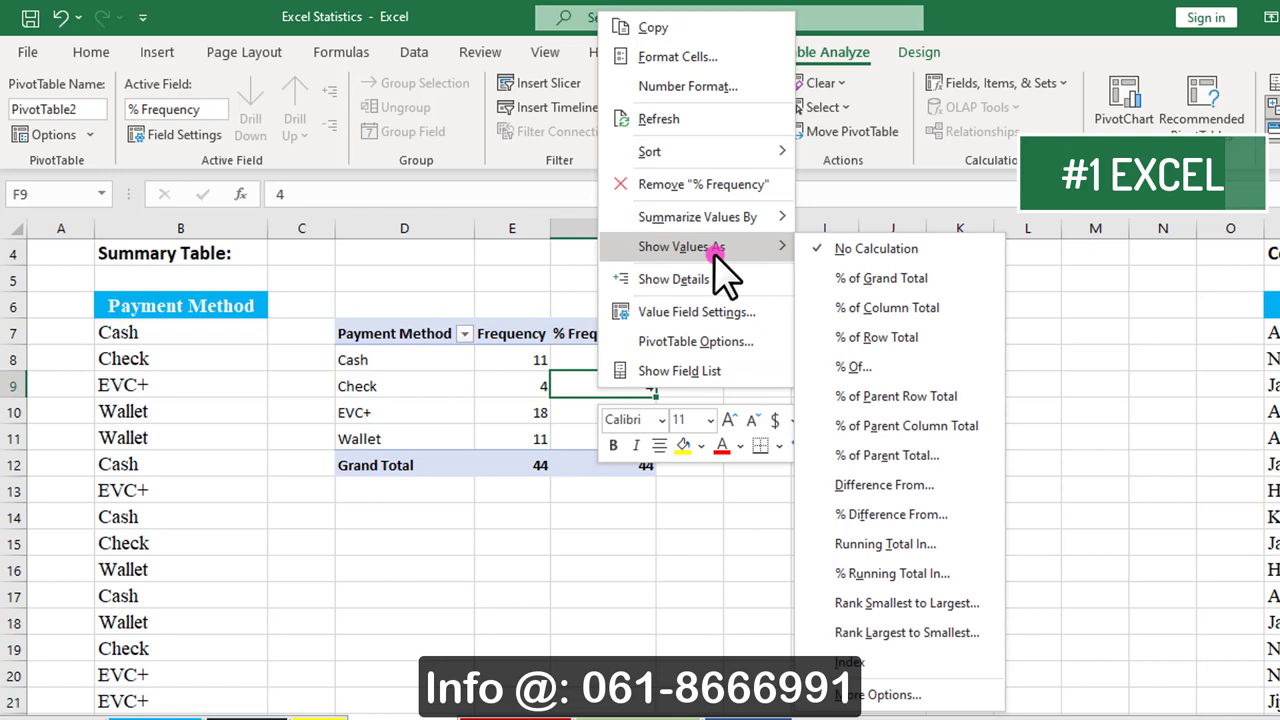
pyautogui.click(912, 312)
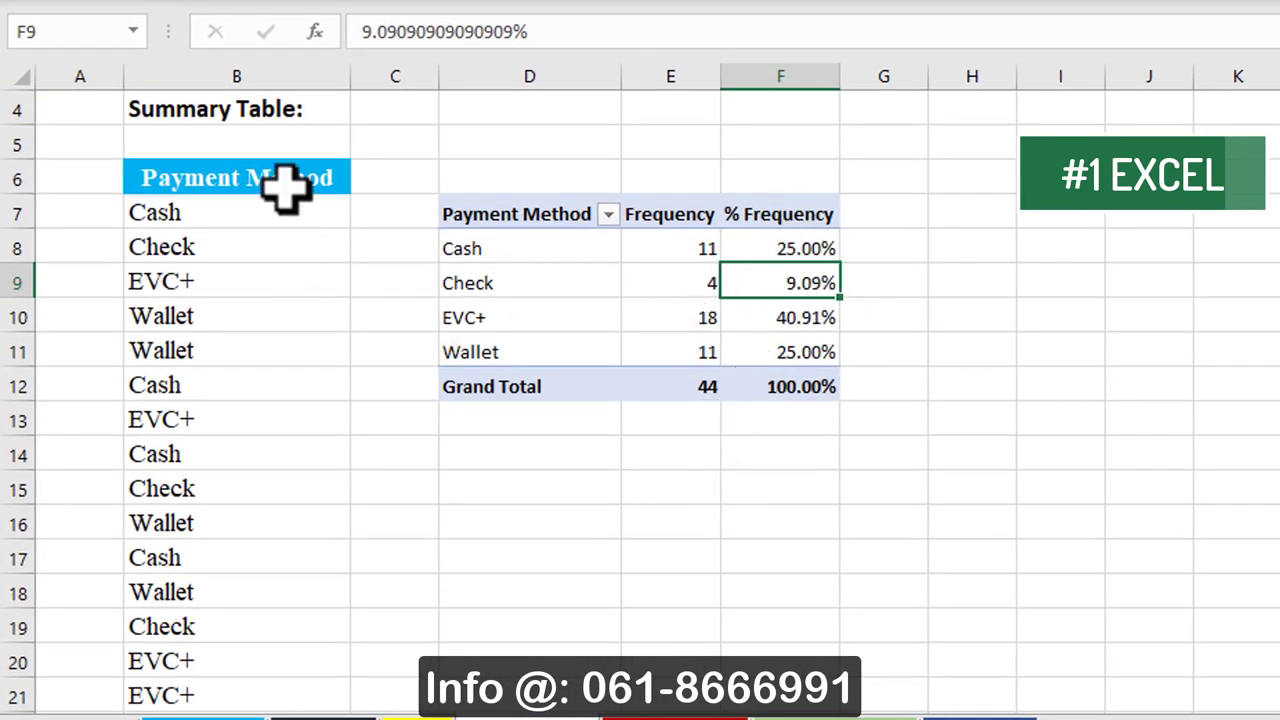
# - Review the % Frequency value of each payment method in the PivotTable, from Cash down to Wallet
pyautogui.click(803, 250)
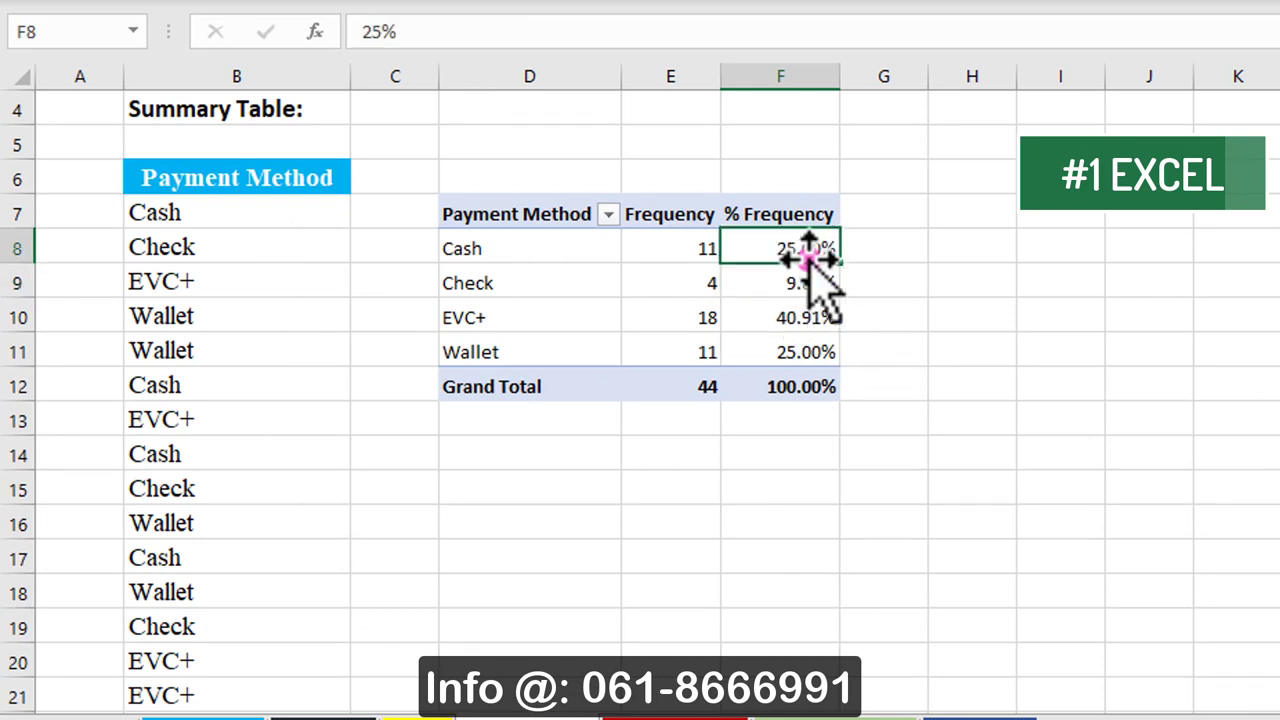
pyautogui.click(785, 285)
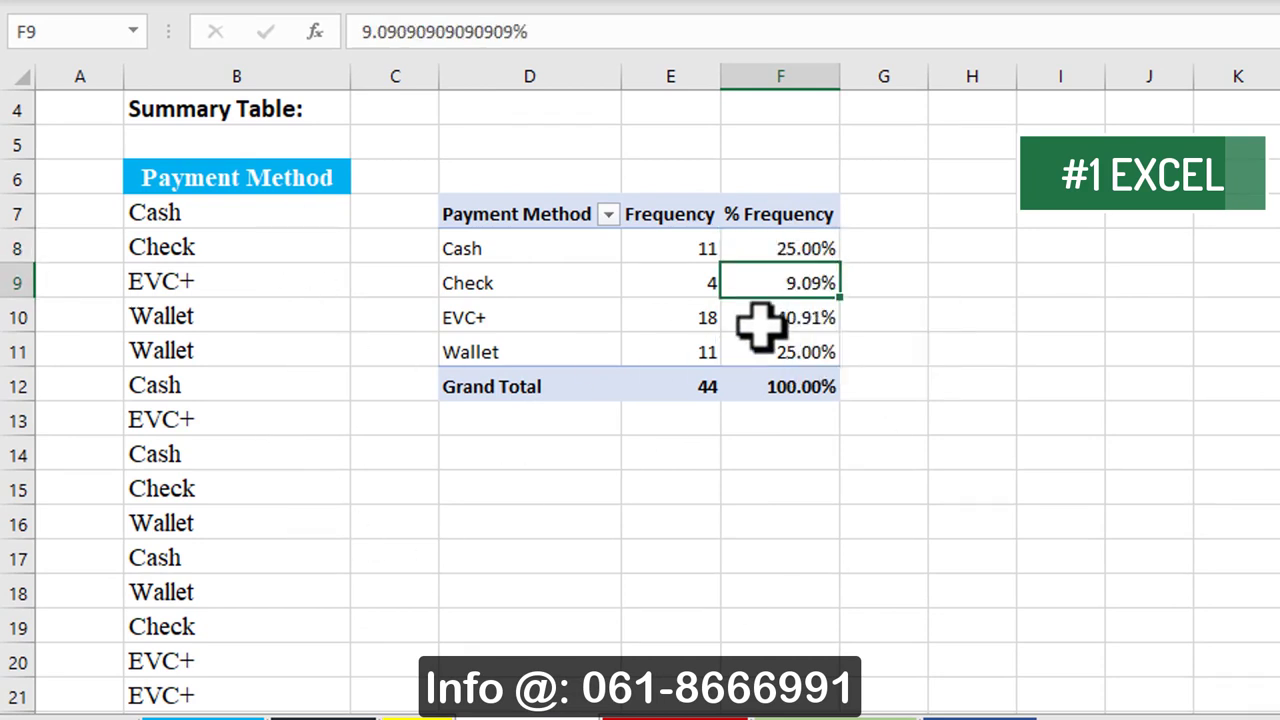
pyautogui.moveTo(762, 322)
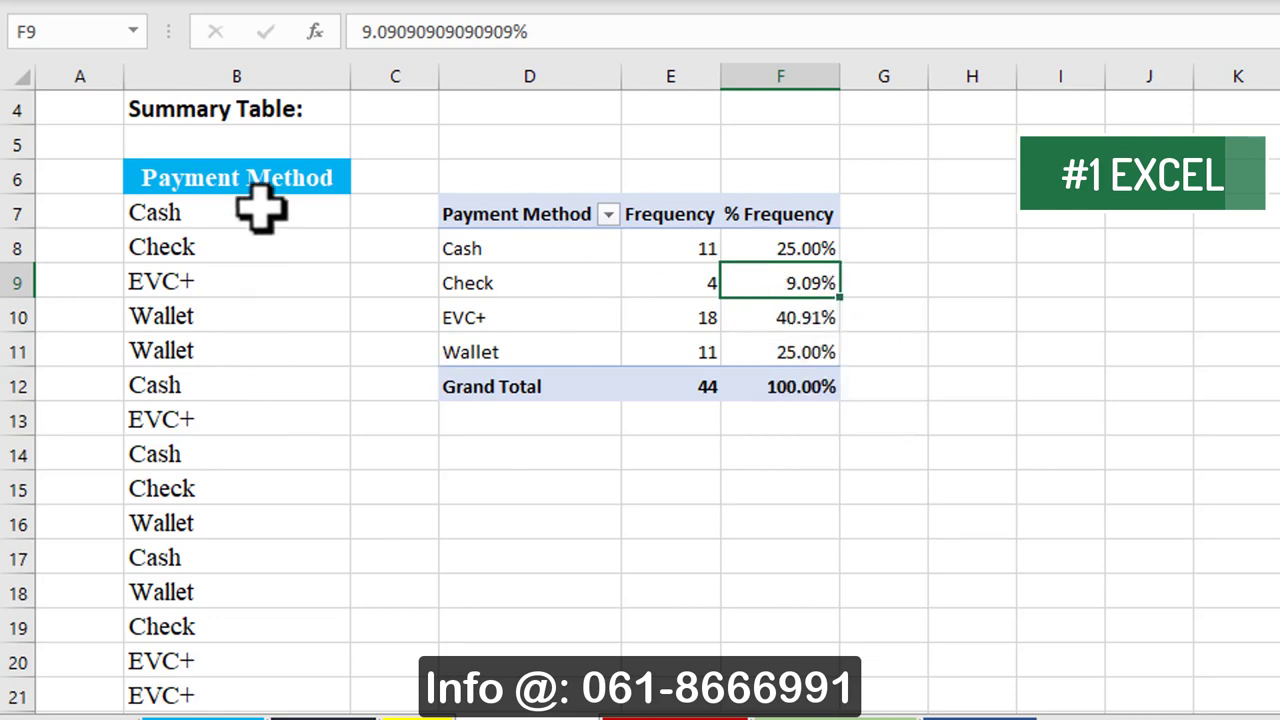
pyautogui.moveTo(674, 368)
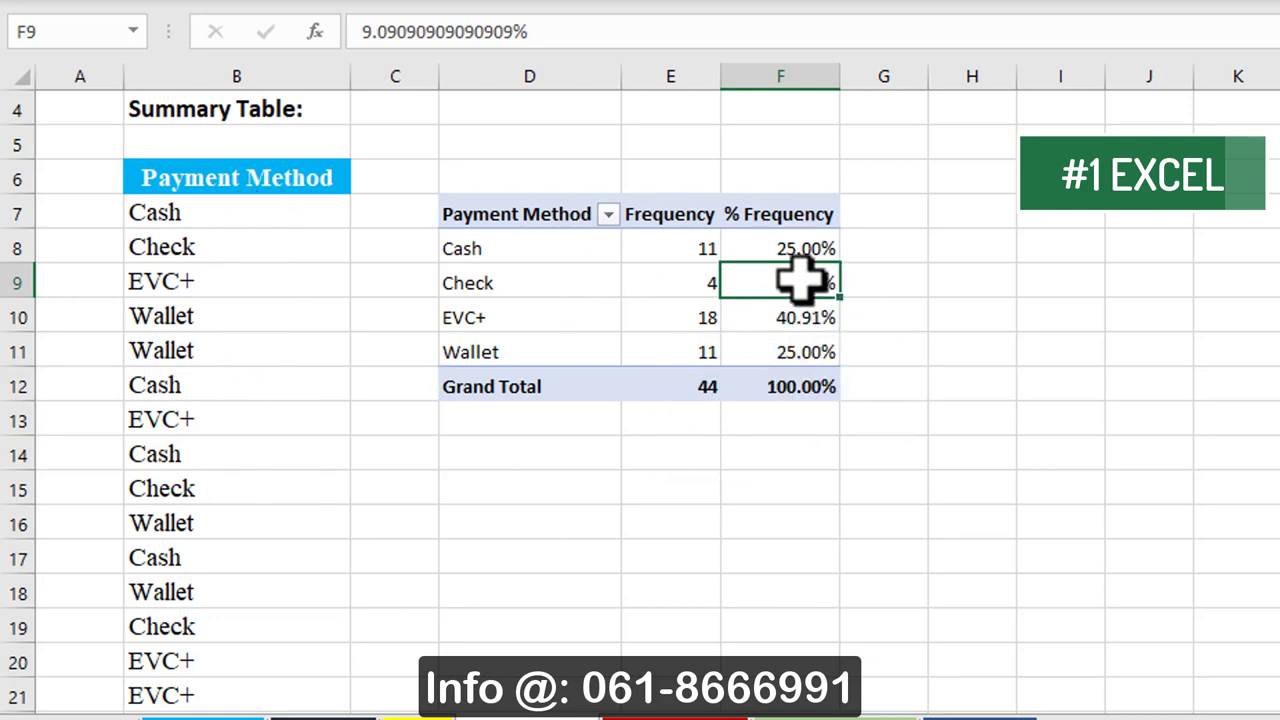
pyautogui.click(782, 316)
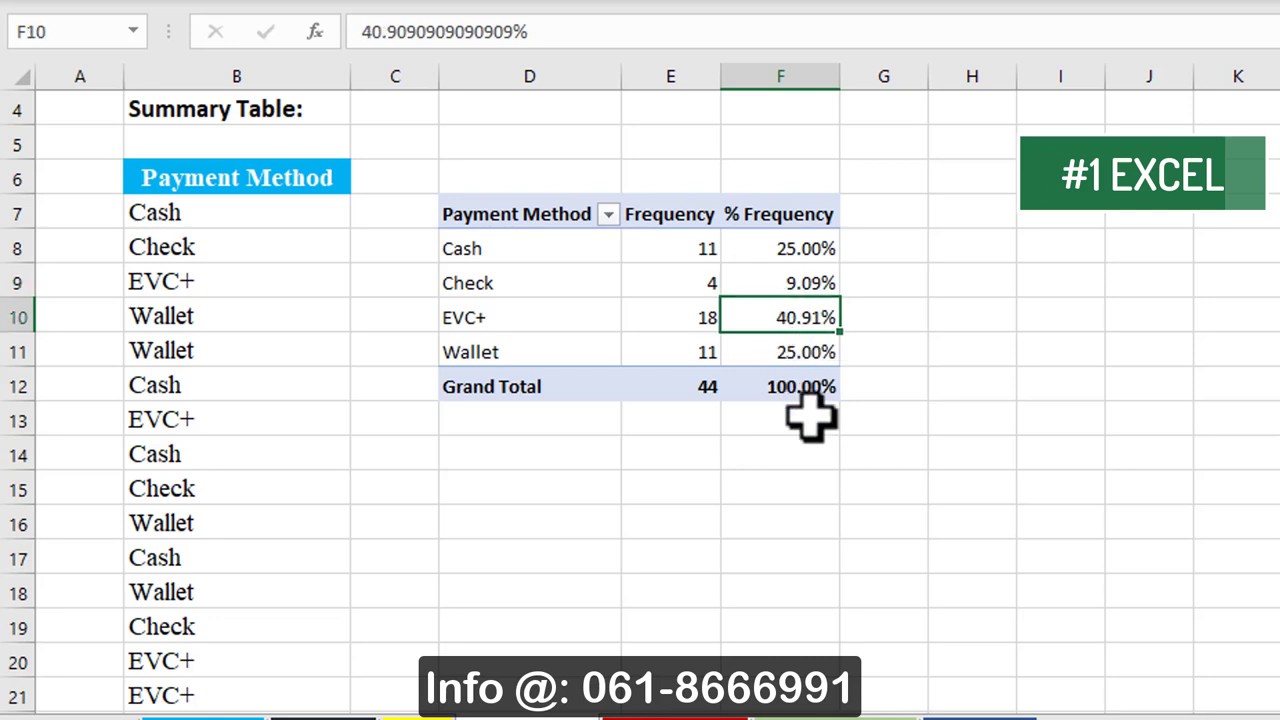
pyautogui.click(779, 347)
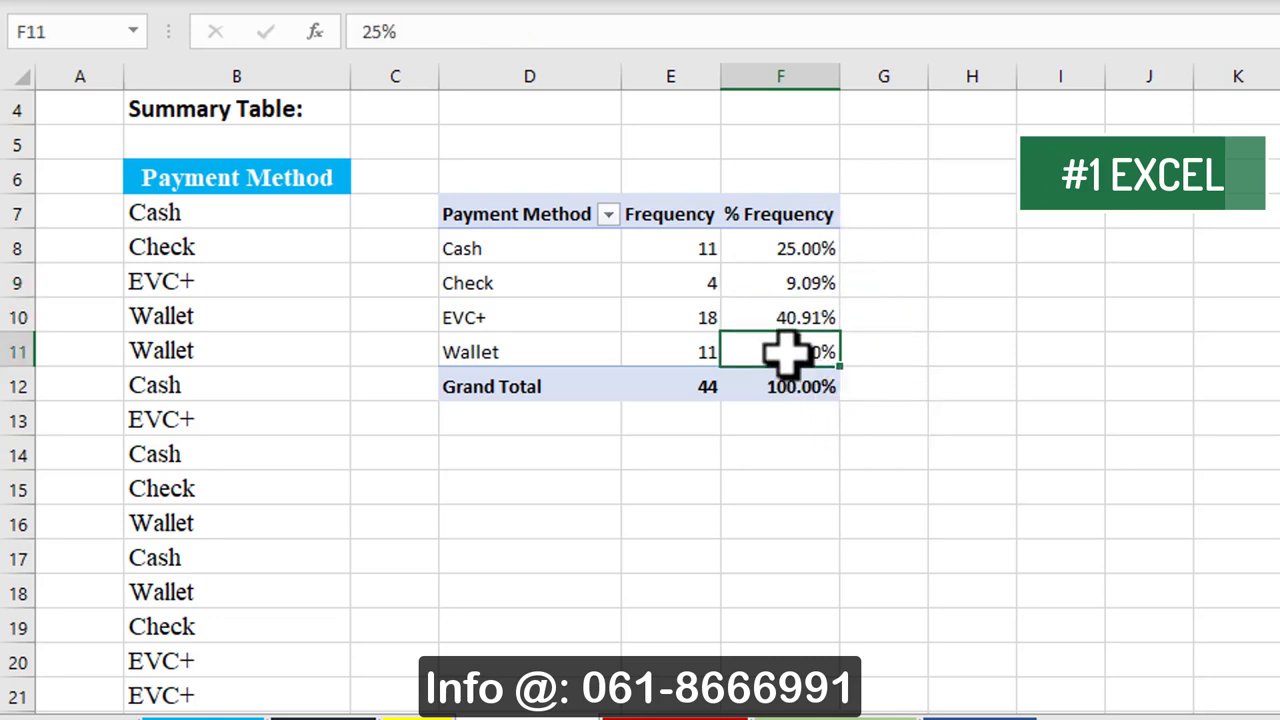
pyautogui.moveTo(787, 352)
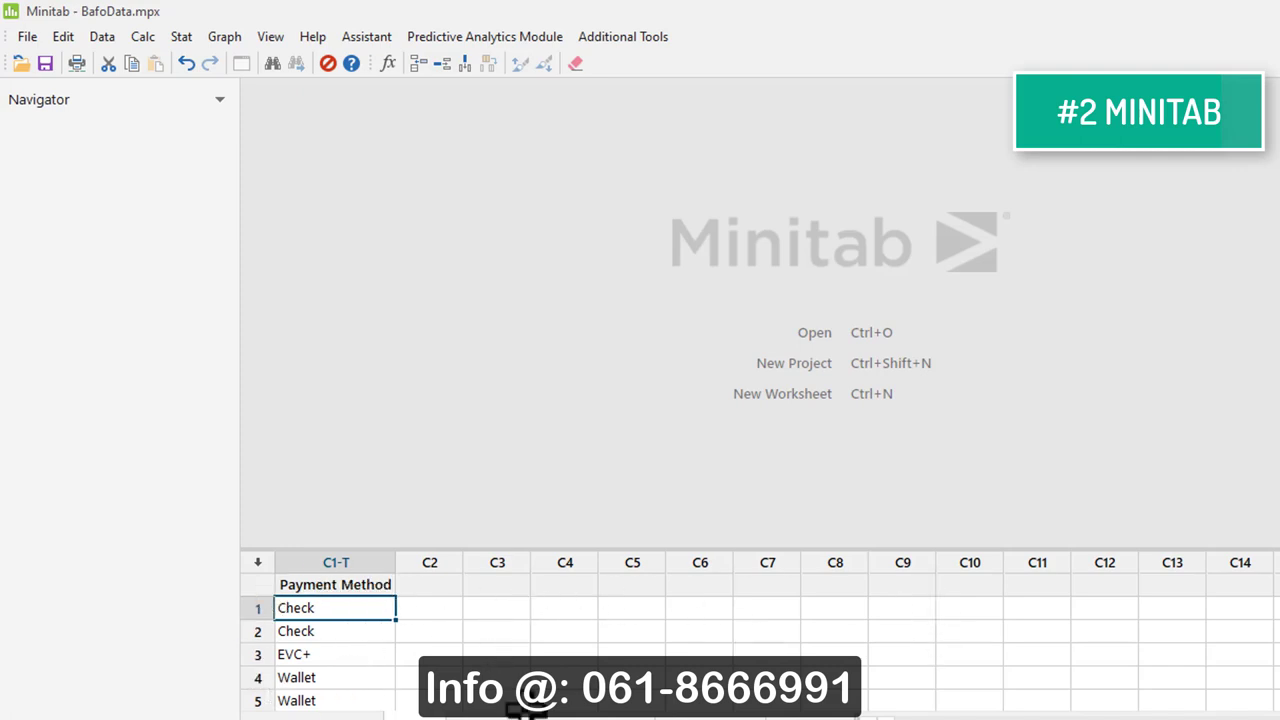
# - Switch to Minitab and tally the Payment Method column with Tally Individual Variables, displaying both counts and percents
pyautogui.scroll(-2, 361, 620)
pyautogui.scroll(2, 361, 617)
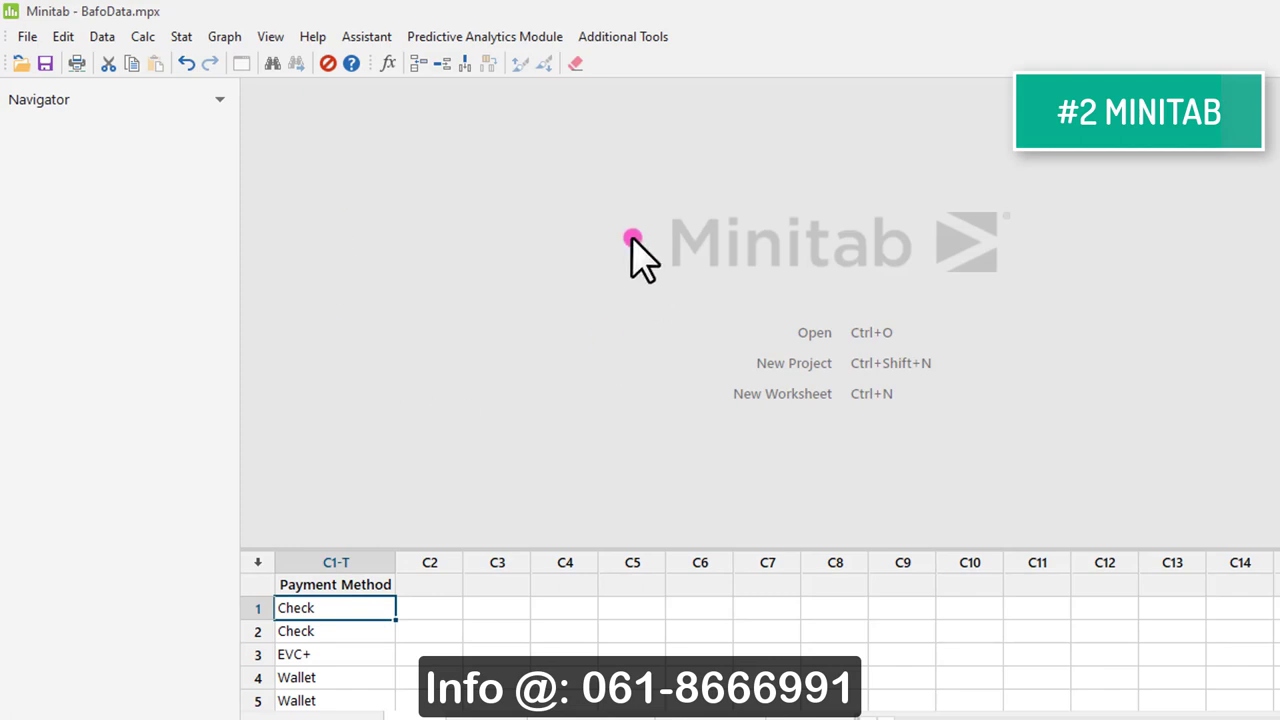
pyautogui.click(181, 36)
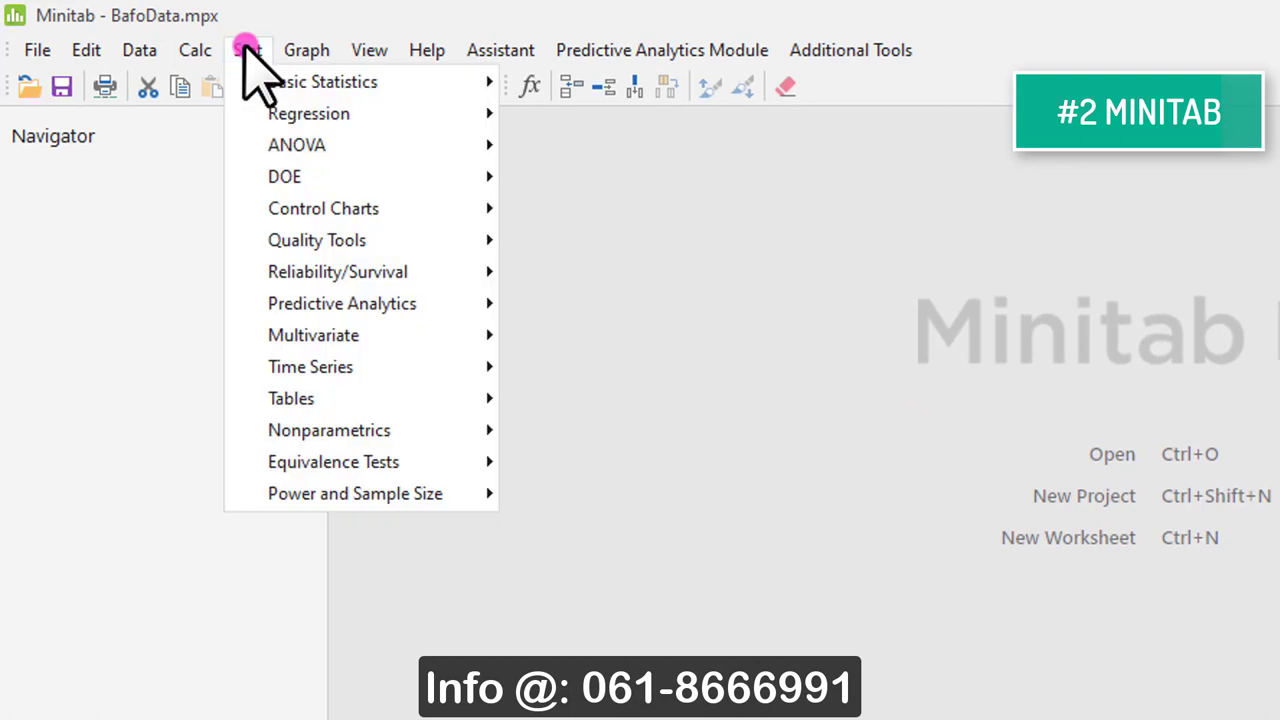
pyautogui.moveTo(347, 395)
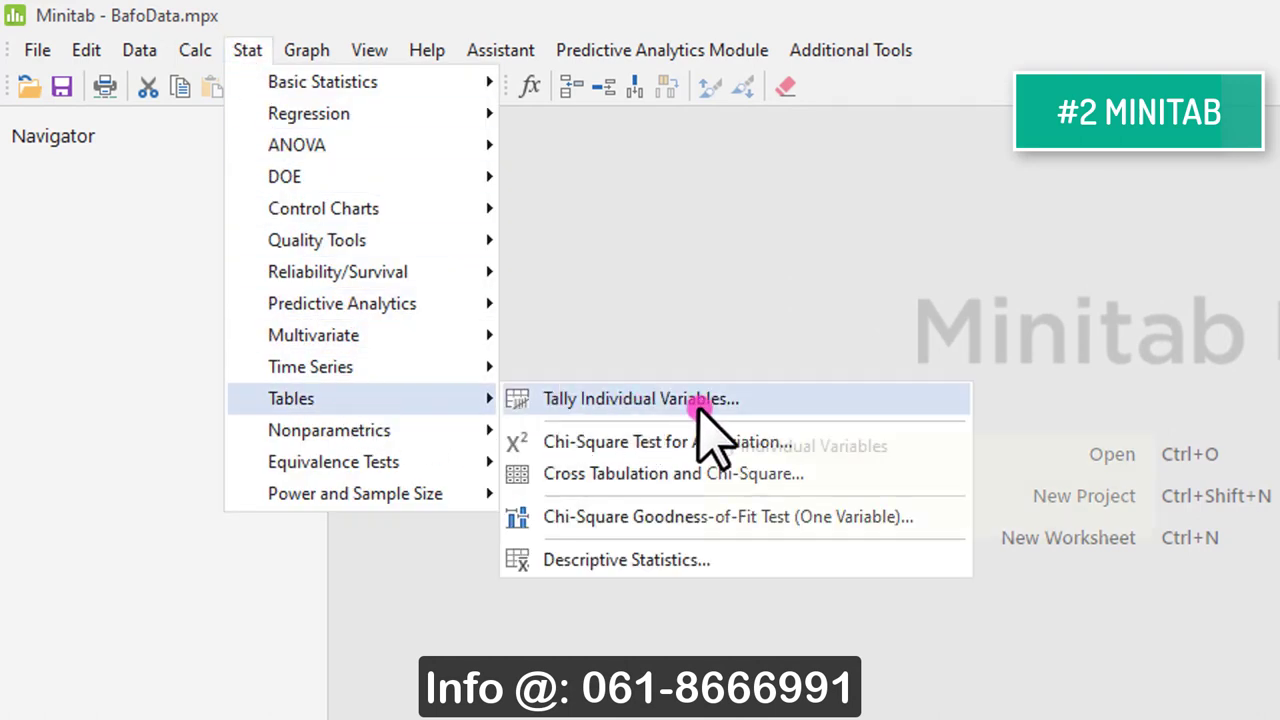
pyautogui.click(700, 400)
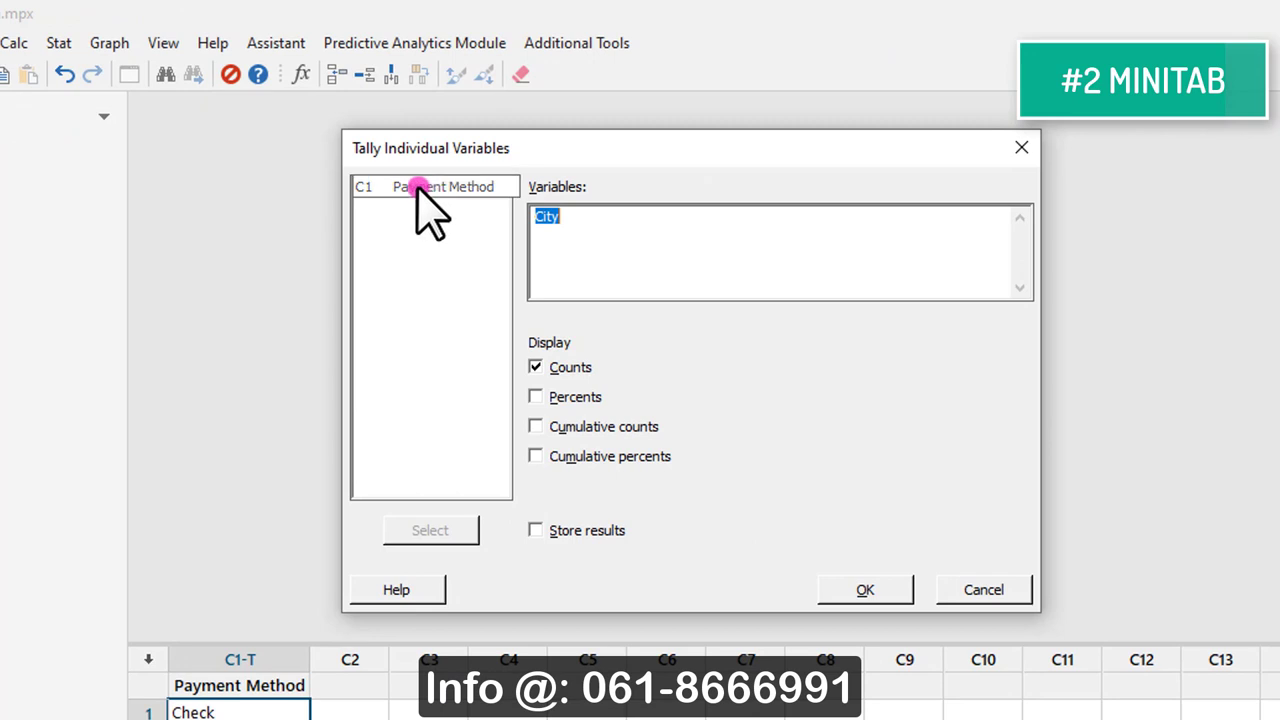
pyautogui.click(420, 190)
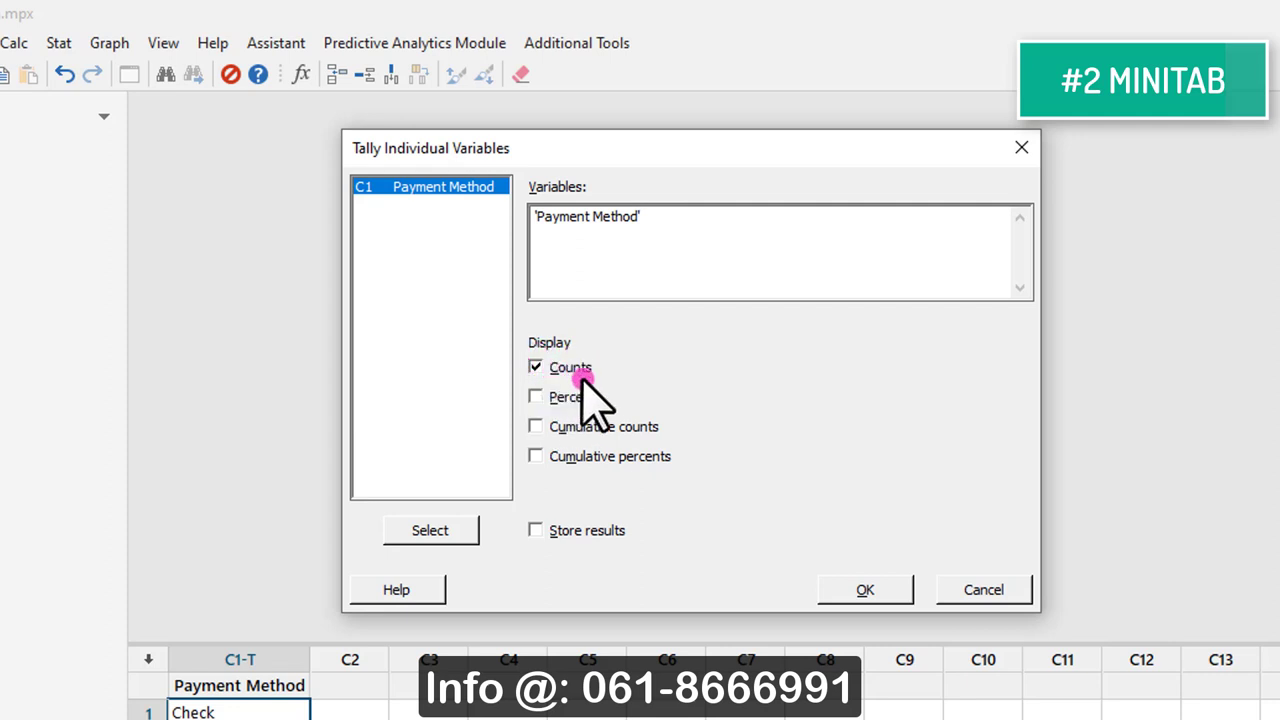
pyautogui.click(536, 397)
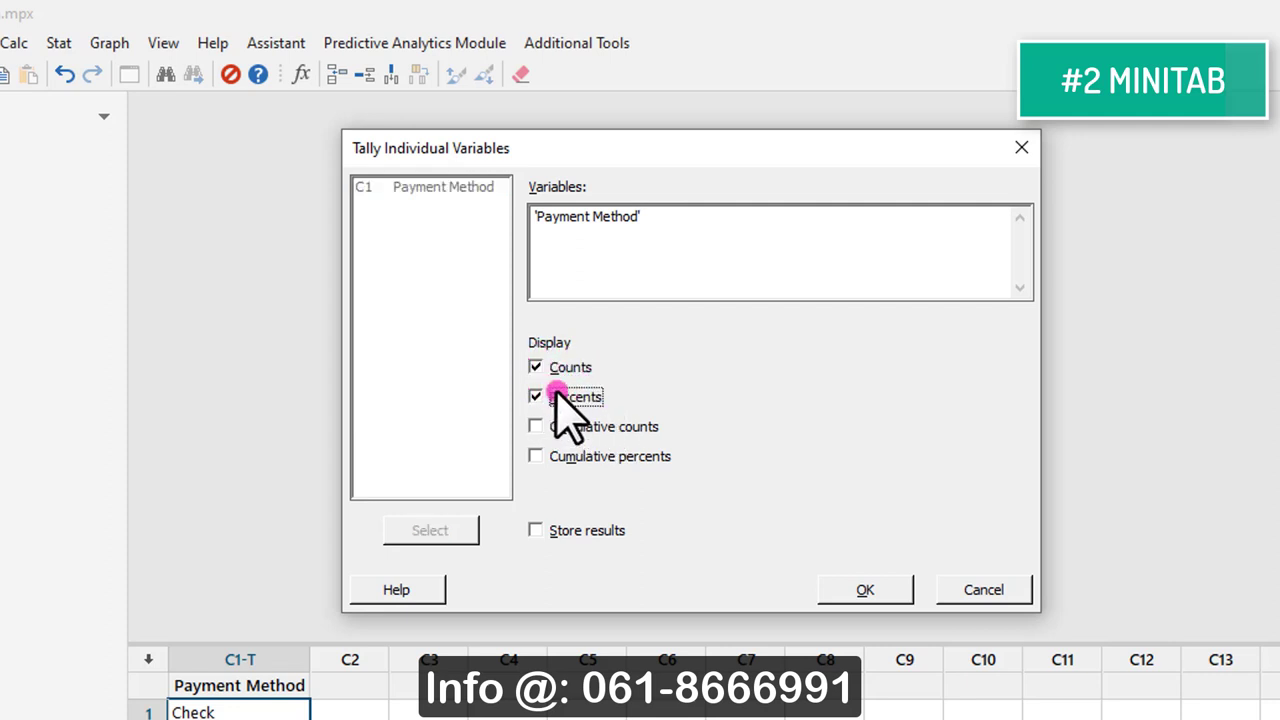
pyautogui.click(864, 590)
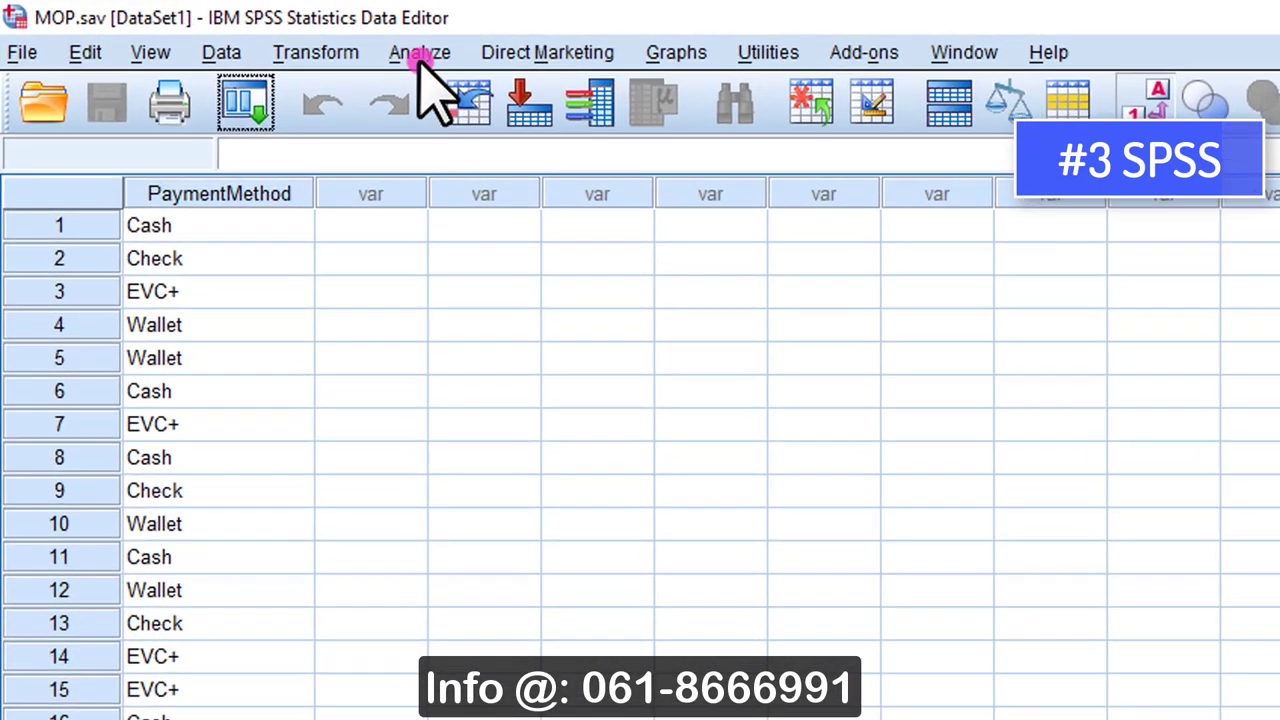
# - Switch to SPSS and run a Frequencies analysis on the Payment Method variable with frequency tables displayed
pyautogui.click(354, 44)
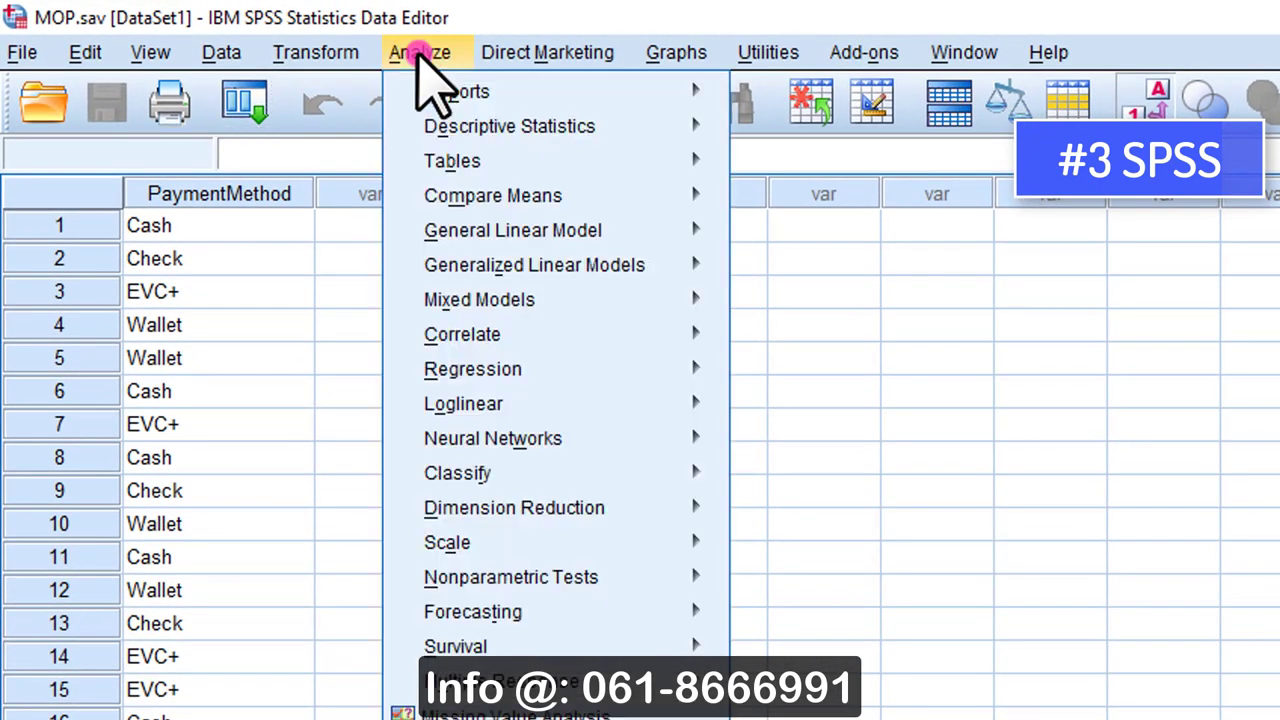
pyautogui.moveTo(466, 126)
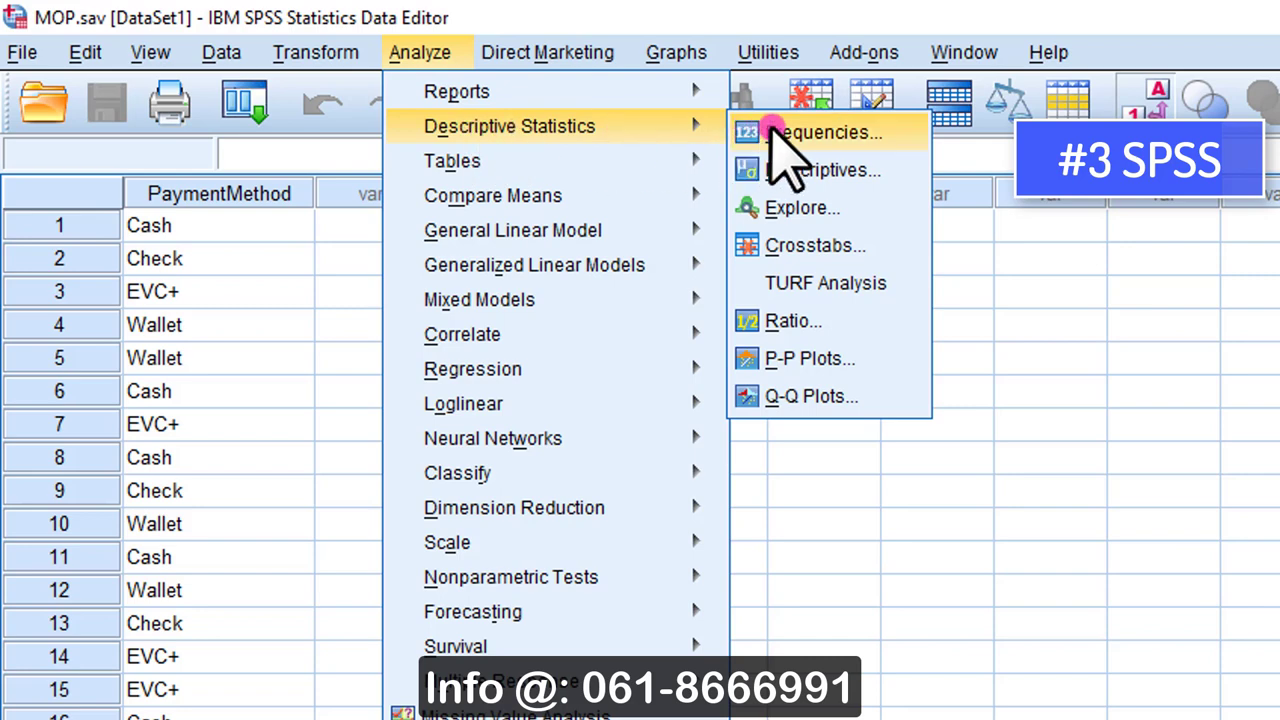
pyautogui.click(868, 140)
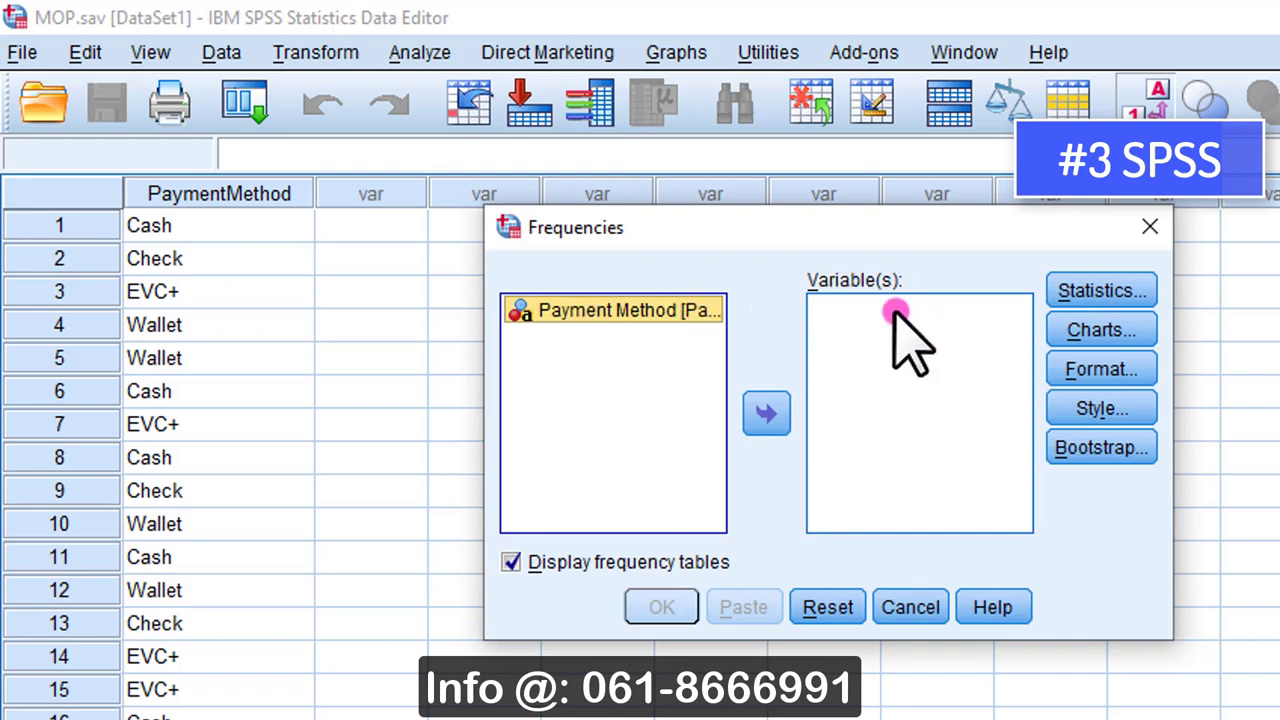
pyautogui.click(762, 415)
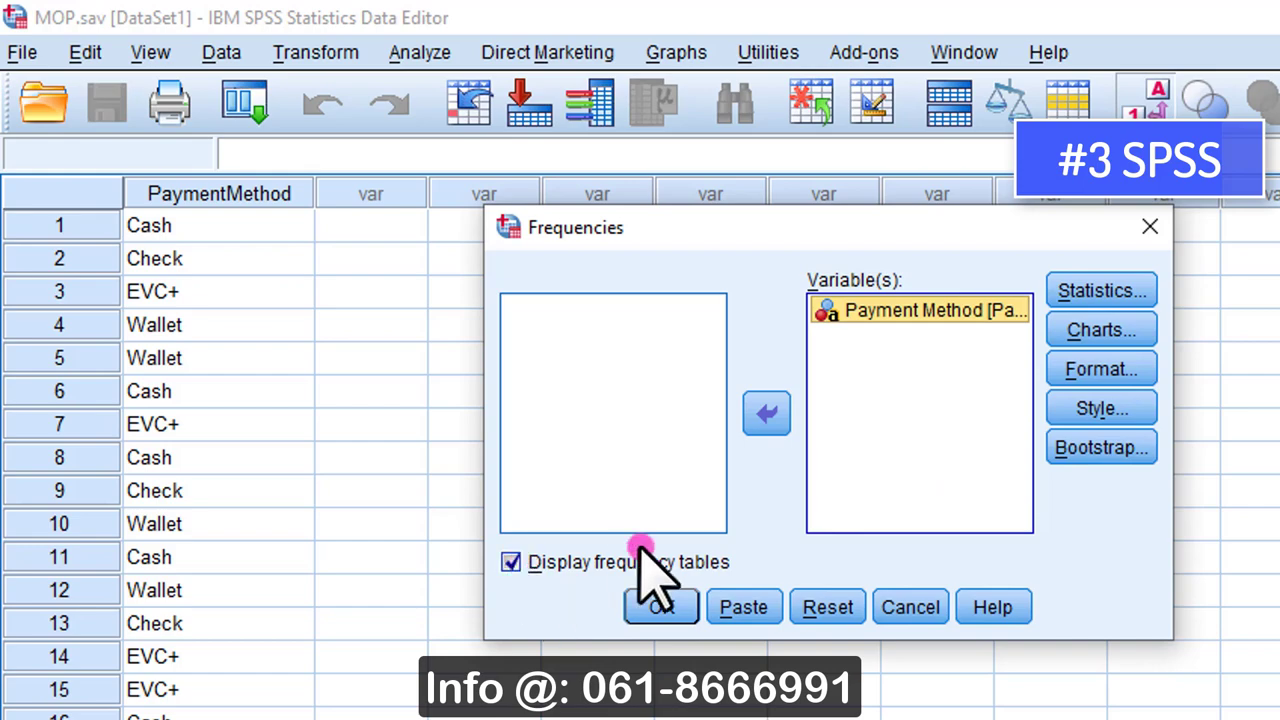
pyautogui.click(661, 607)
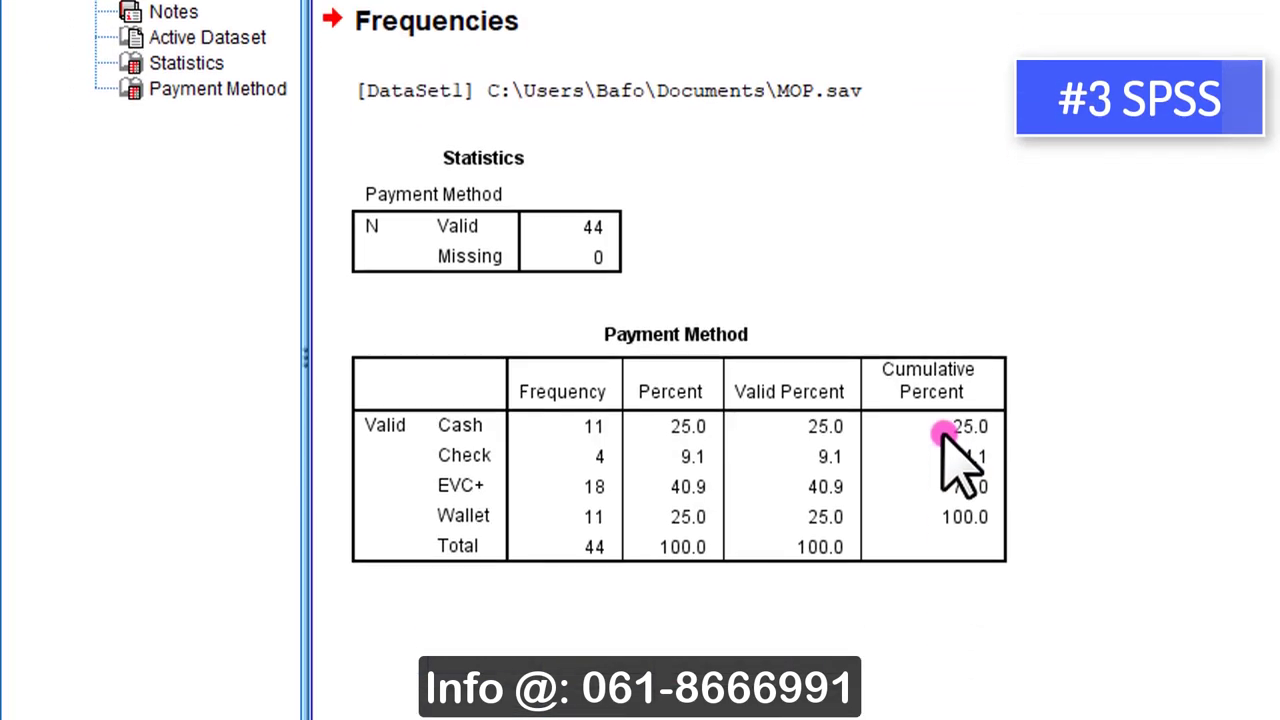